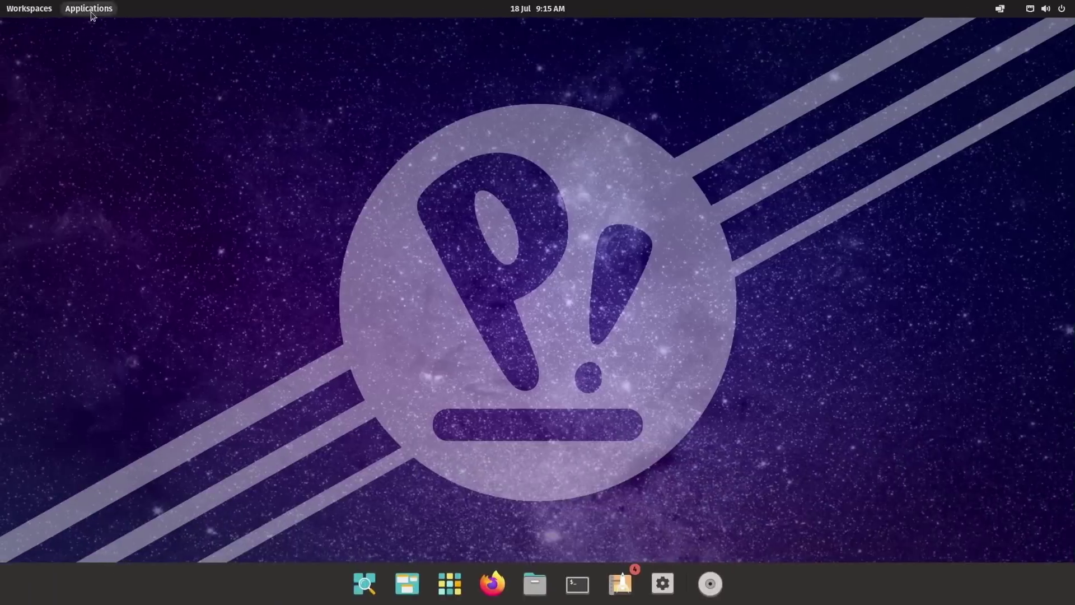
{"action": "left_click", "coordinate": [90, 10]}
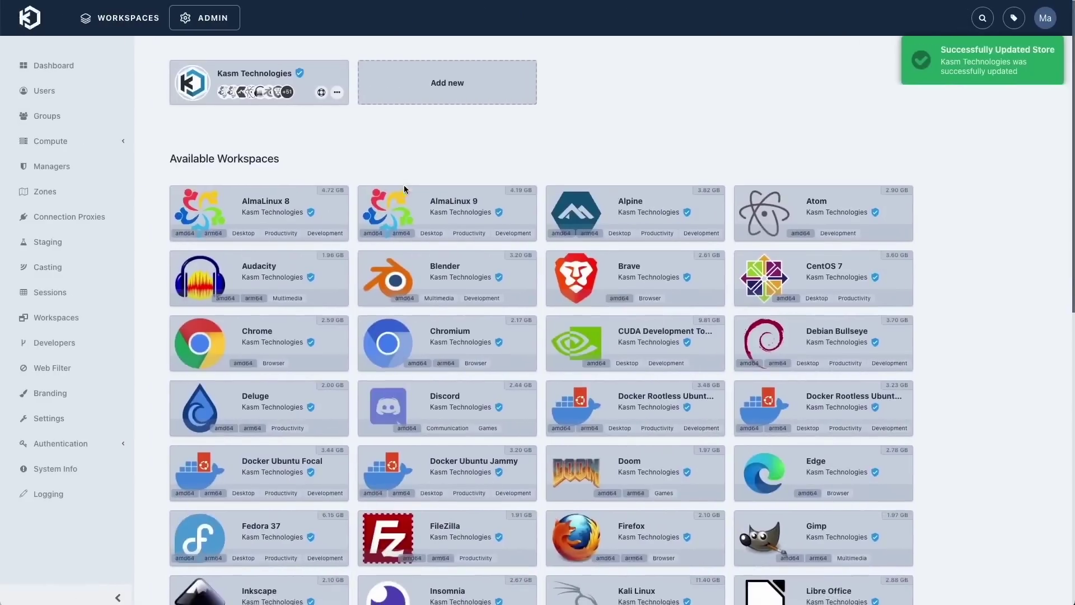
Install the Ubuntu Focal workspace from the Kasm Technologies list of available workspaces
{"action": "scroll", "coordinate": [443, 230], "scroll_direction": "down", "scroll_amount": 3}
{"action": "scroll", "coordinate": [443, 229], "scroll_direction": "down", "scroll_amount": 7}
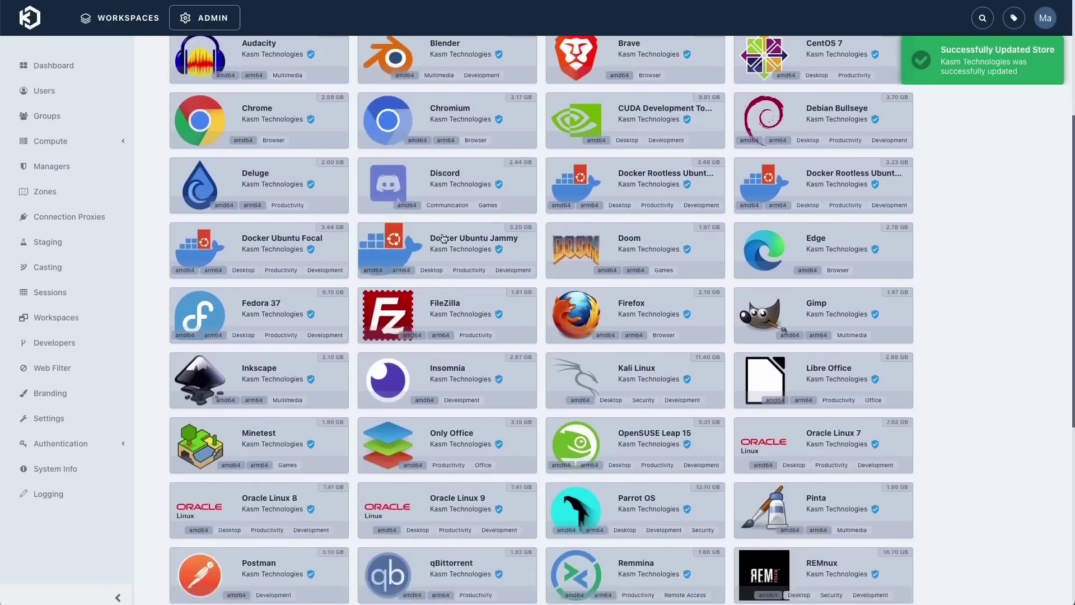
{"action": "scroll", "coordinate": [446, 240], "scroll_direction": "down", "scroll_amount": 2}
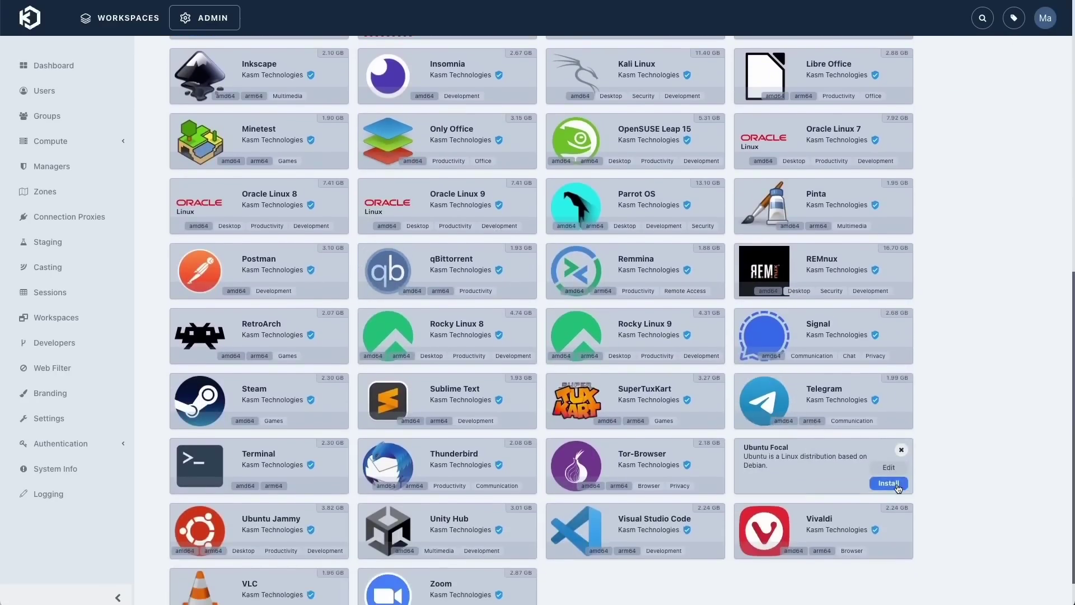
{"action": "left_click", "coordinate": [889, 484]}
{"action": "scroll", "coordinate": [740, 371], "scroll_direction": "up", "scroll_amount": 6}
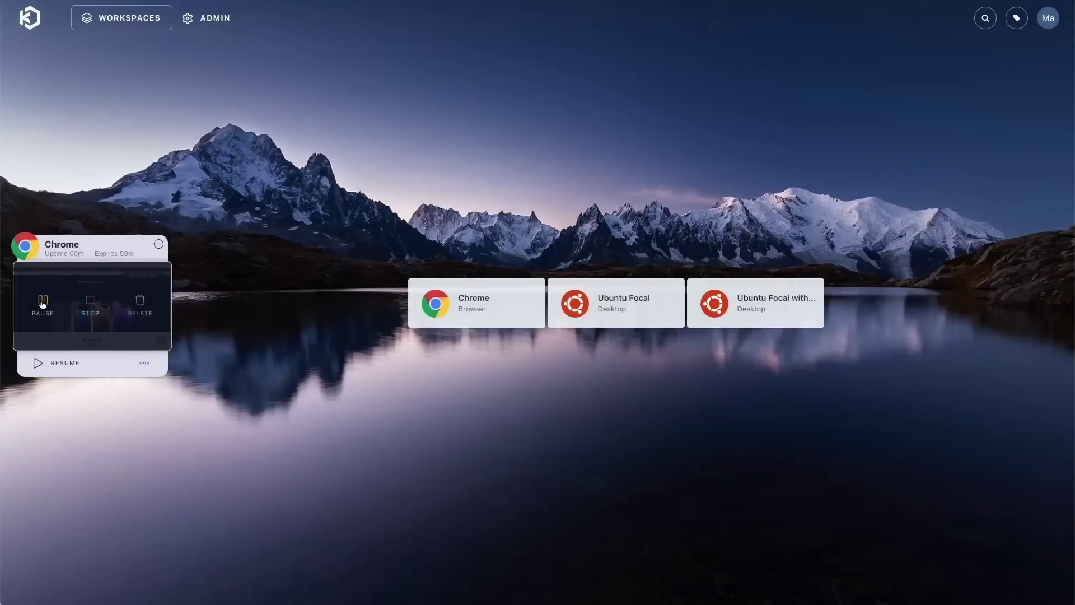
Pause the running Chrome session
{"action": "left_click", "coordinate": [43, 306]}
{"action": "left_click", "coordinate": [495, 324]}
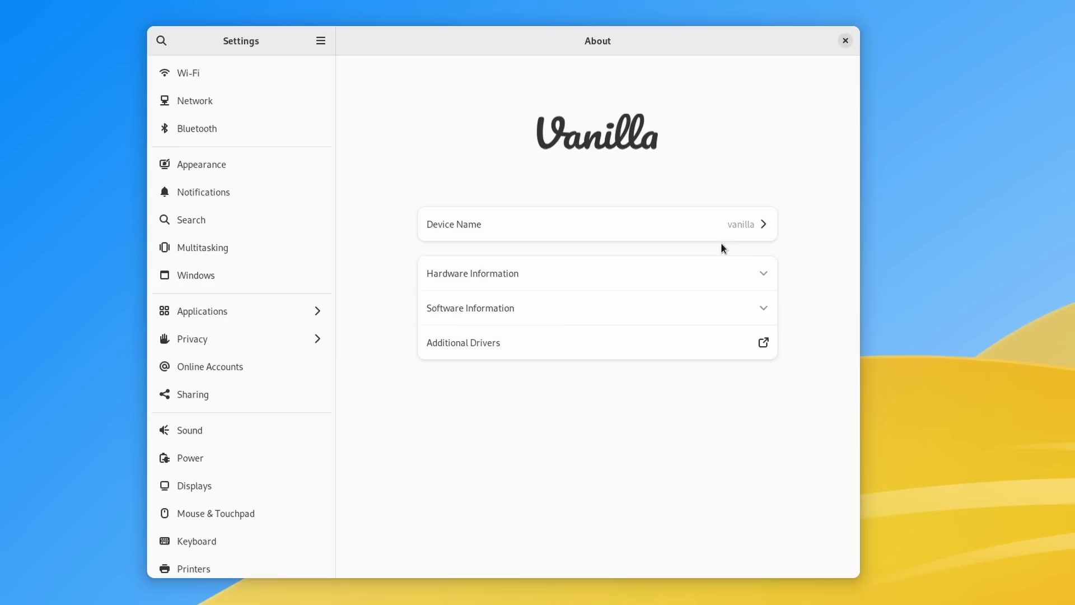
Expand the hardware and software information on the system's About page and review the details
{"action": "left_click", "coordinate": [755, 275]}
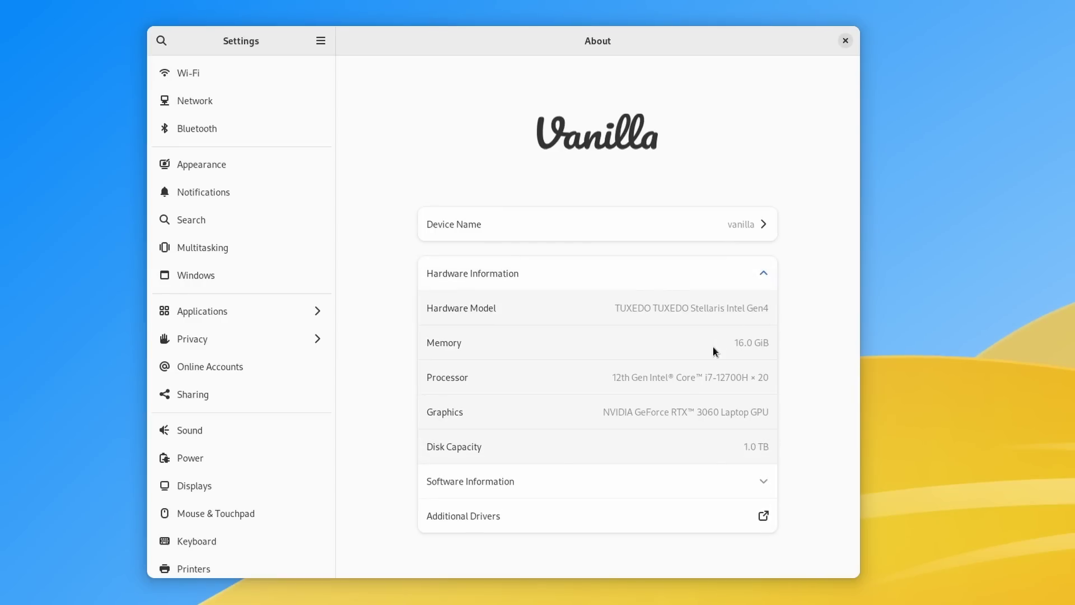
{"action": "left_click", "coordinate": [749, 482]}
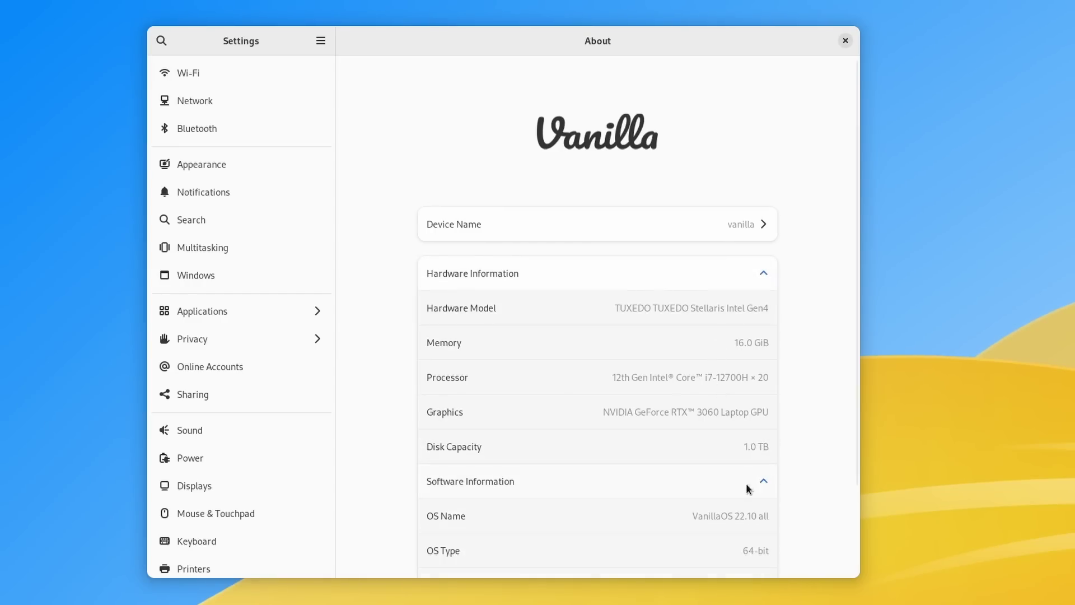
{"action": "scroll", "coordinate": [677, 457], "scroll_direction": "down", "scroll_amount": 3}
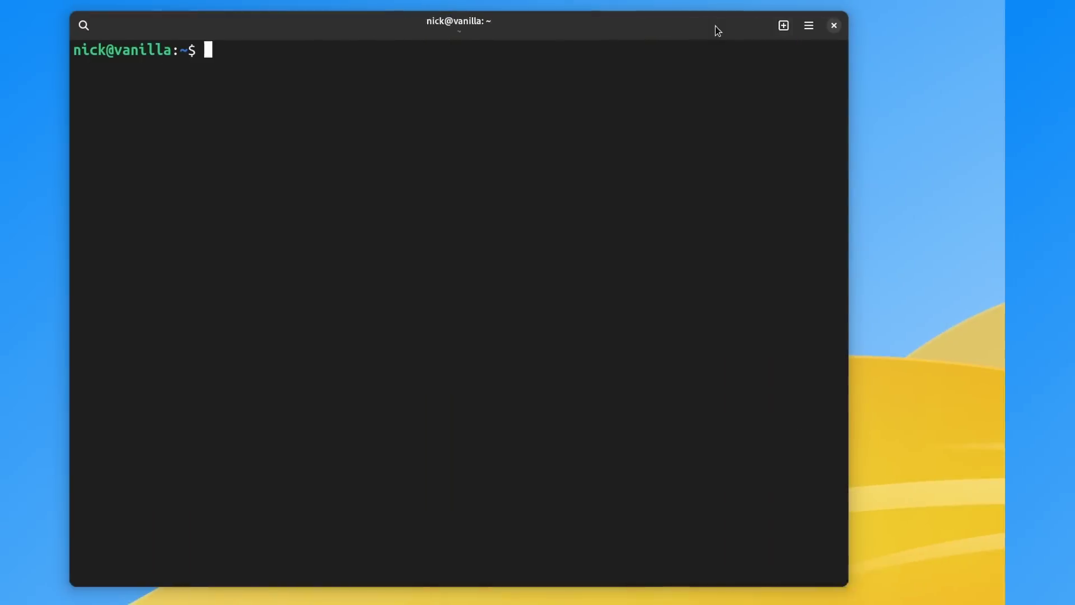
Try to install VLC in the terminal with "sudo apt install vlc" and highlight the command's response
{"action": "type", "text": "sudo apt install vlc"}
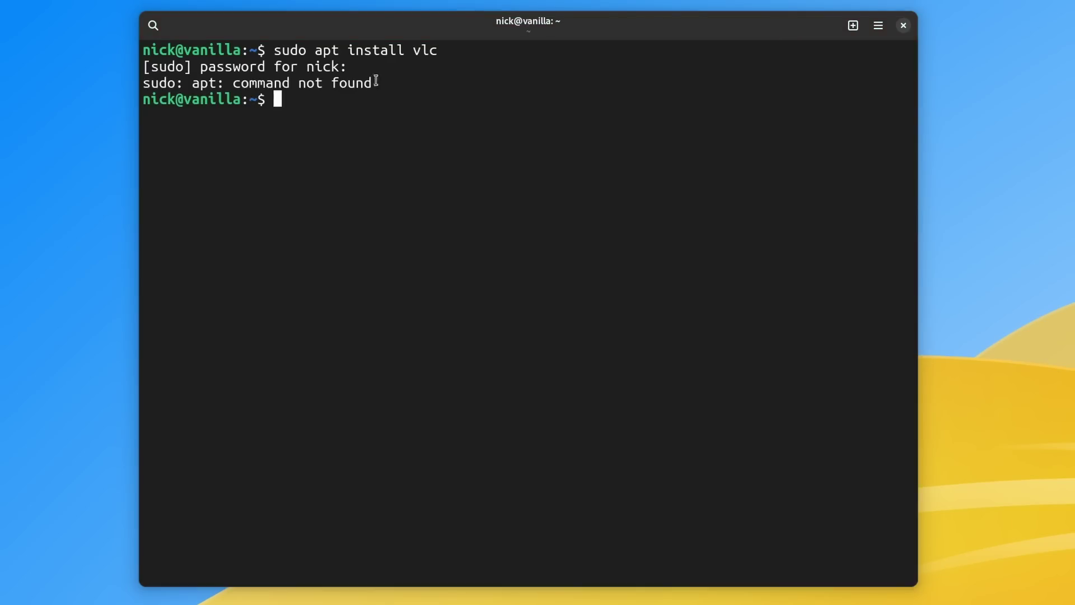
{"action": "triple_click", "coordinate": [360, 82]}
{"action": "left_click", "coordinate": [403, 84]}
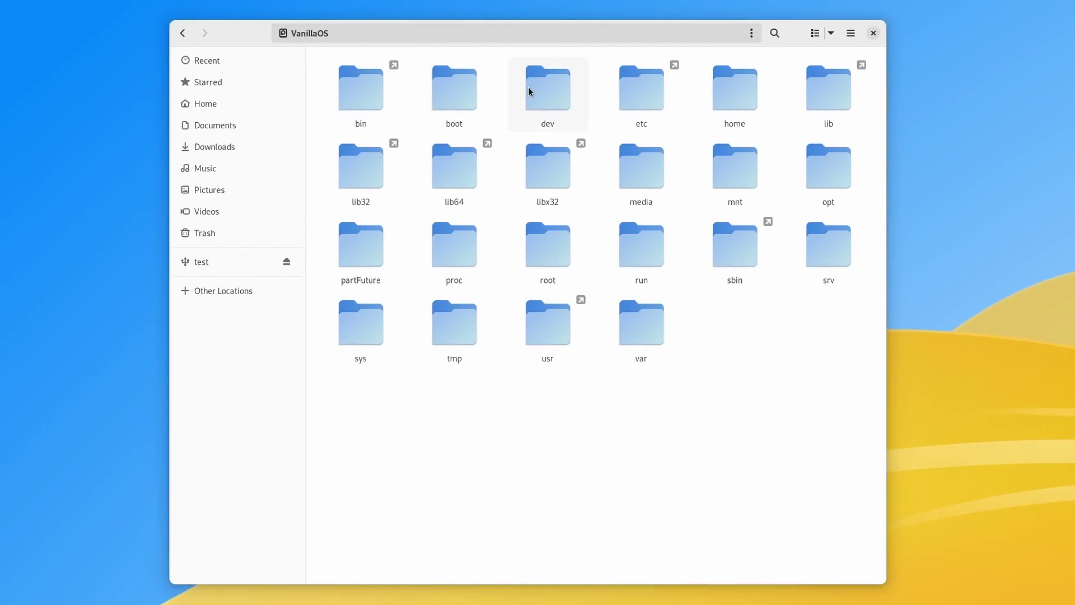
Look through the etc and var folders in the VanillaOS root directory
{"action": "double_click", "coordinate": [623, 89]}
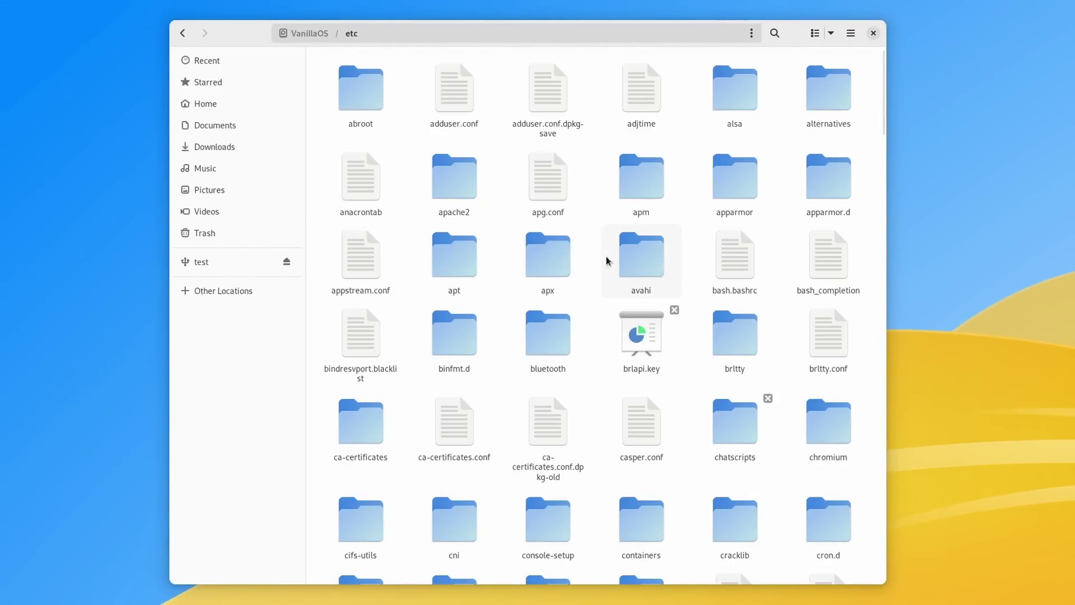
{"action": "left_click", "coordinate": [308, 35]}
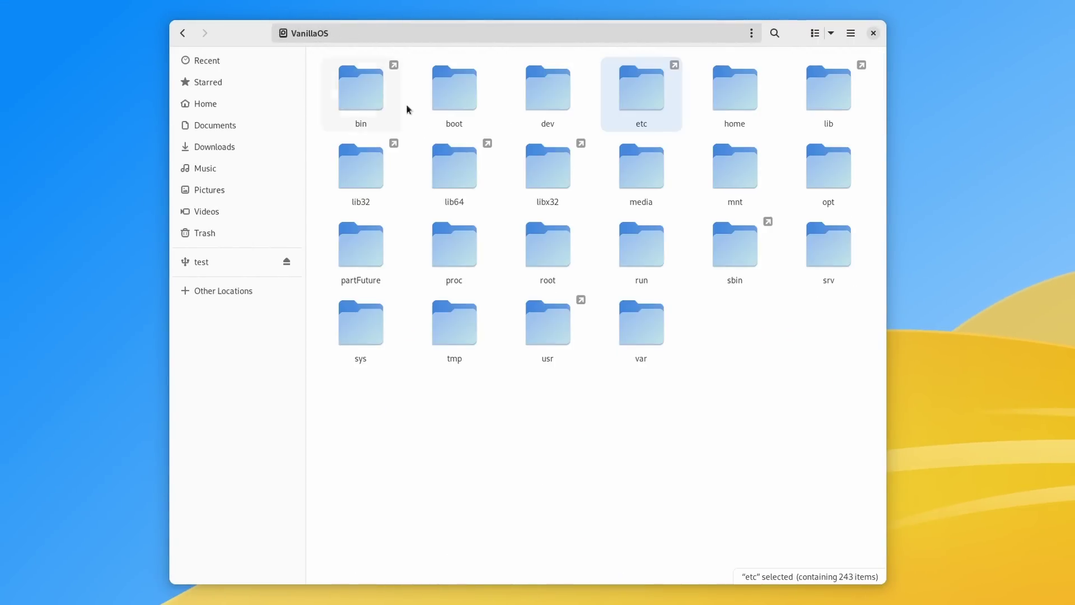
{"action": "double_click", "coordinate": [620, 317]}
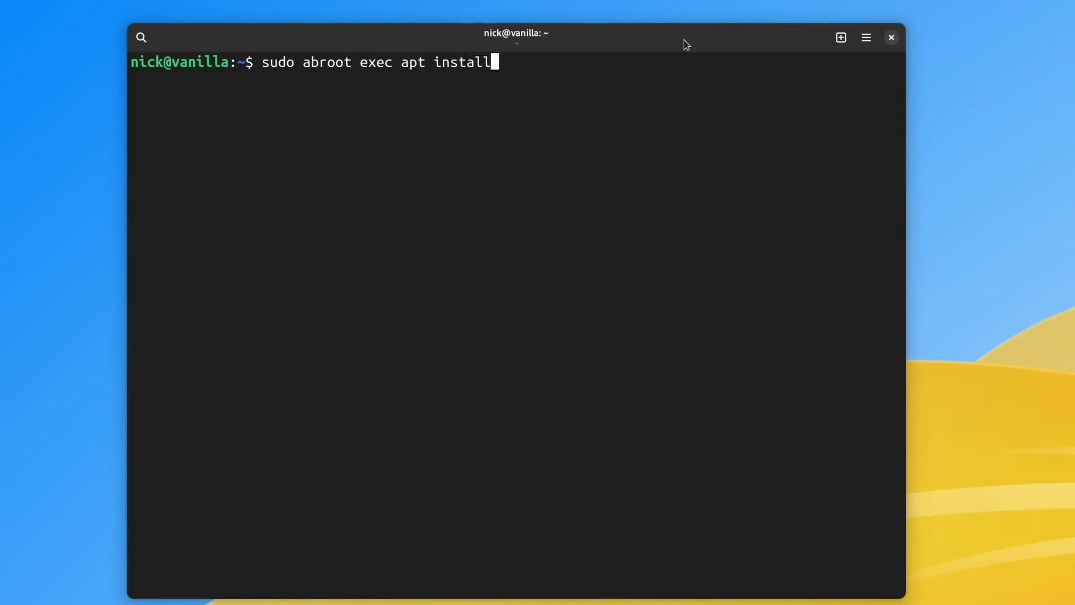
Try to install VLC with "sudo abroot exec apt install vlc", enter the account password, and highlight the transactional shell notice
{"action": "type", "text": "vlc"}
{"action": "key", "text": "Return"}
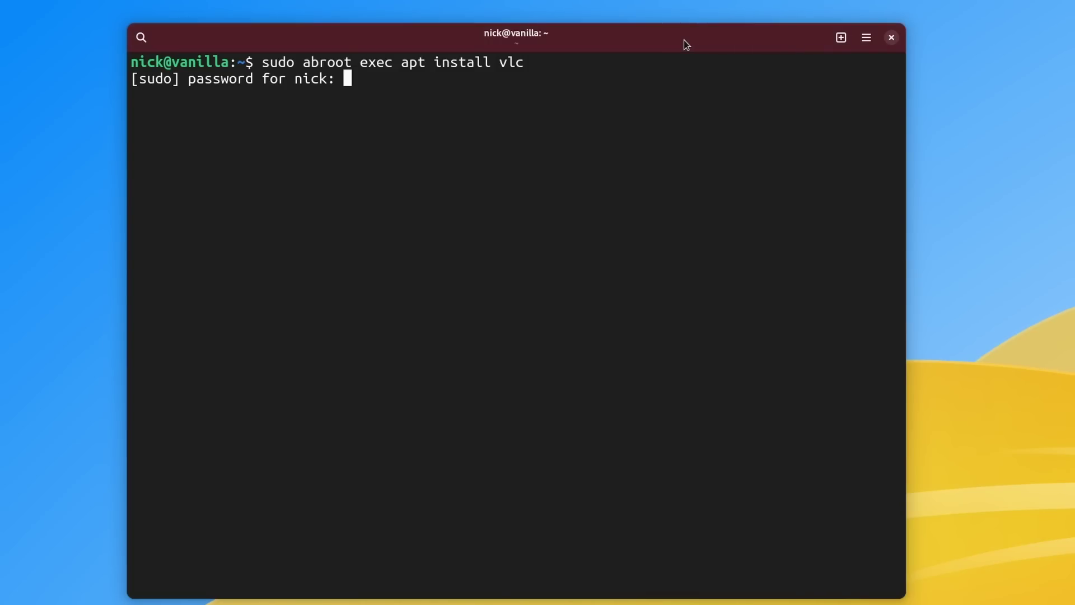
{"action": "key", "text": "Return"}
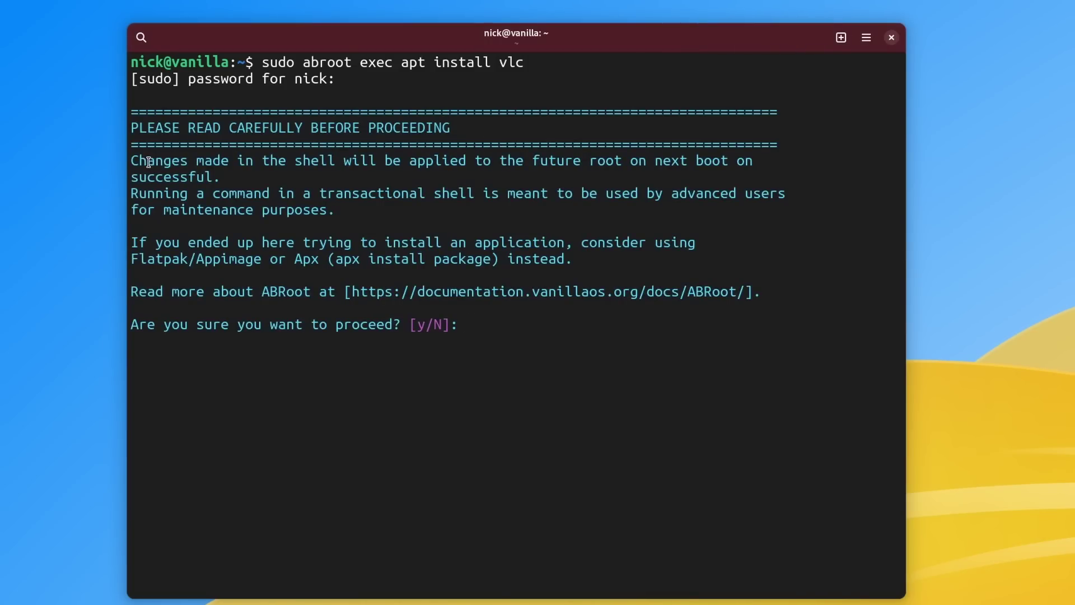
{"action": "left_click_drag", "start_coordinate": [390, 164], "coordinate": [584, 259]}
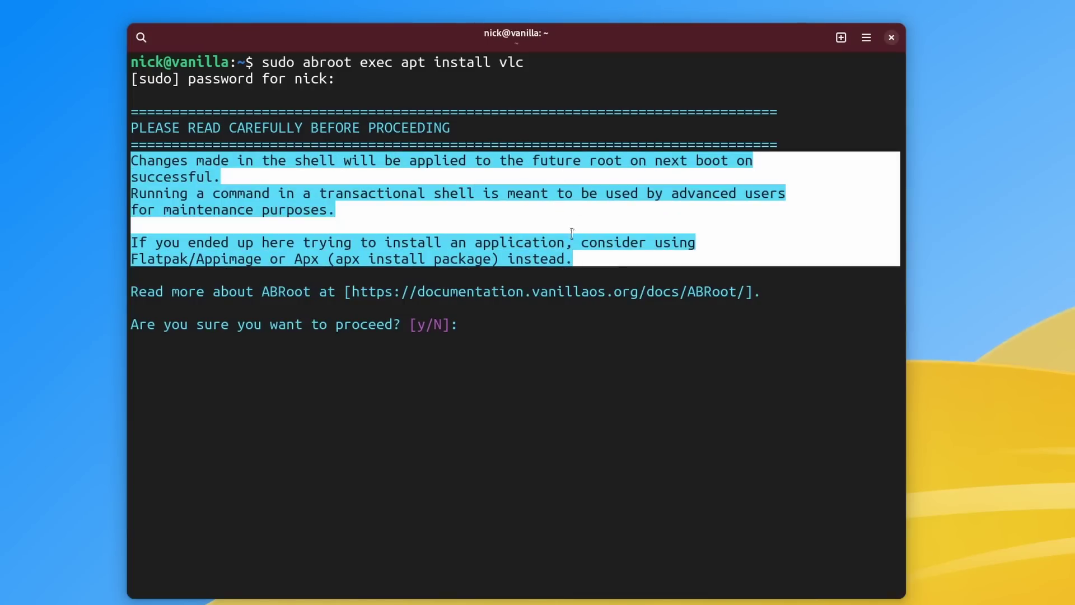
{"action": "left_click", "coordinate": [544, 200]}
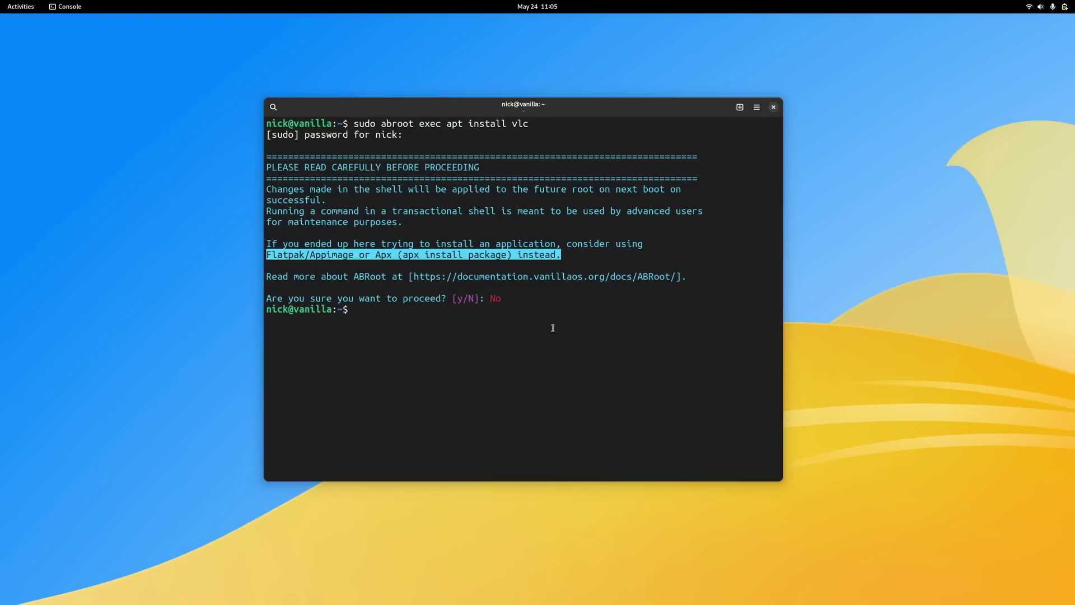
Open the activities overview and look through the workspaces and their open windows
{"action": "key", "text": "super"}
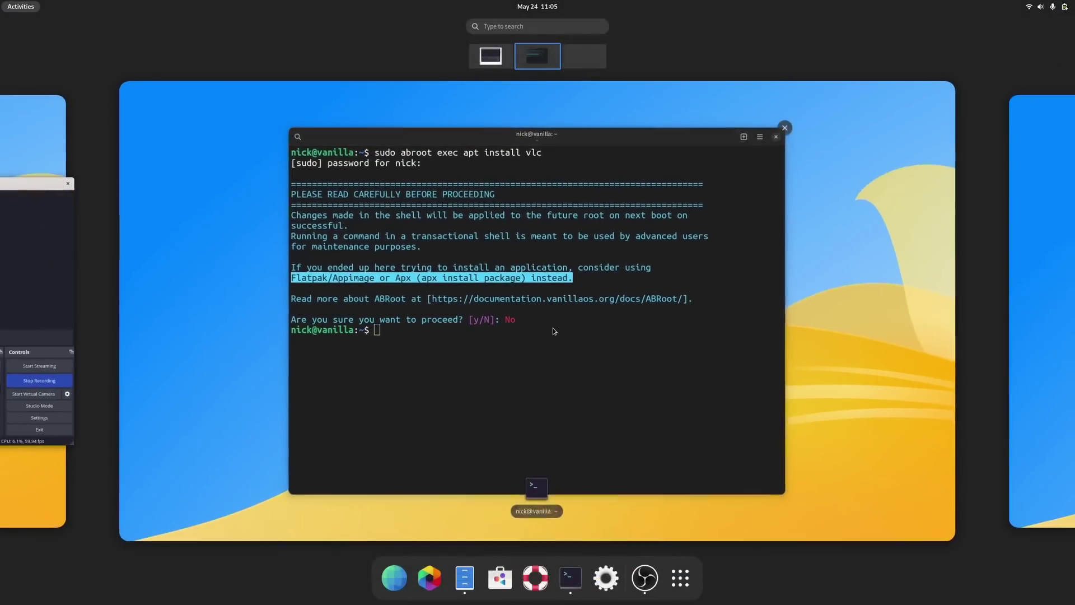
{"action": "scroll", "coordinate": [585, 56], "scroll_direction": "down", "scroll_amount": 1}
{"action": "scroll", "coordinate": [554, 57], "scroll_direction": "up", "scroll_amount": 2}
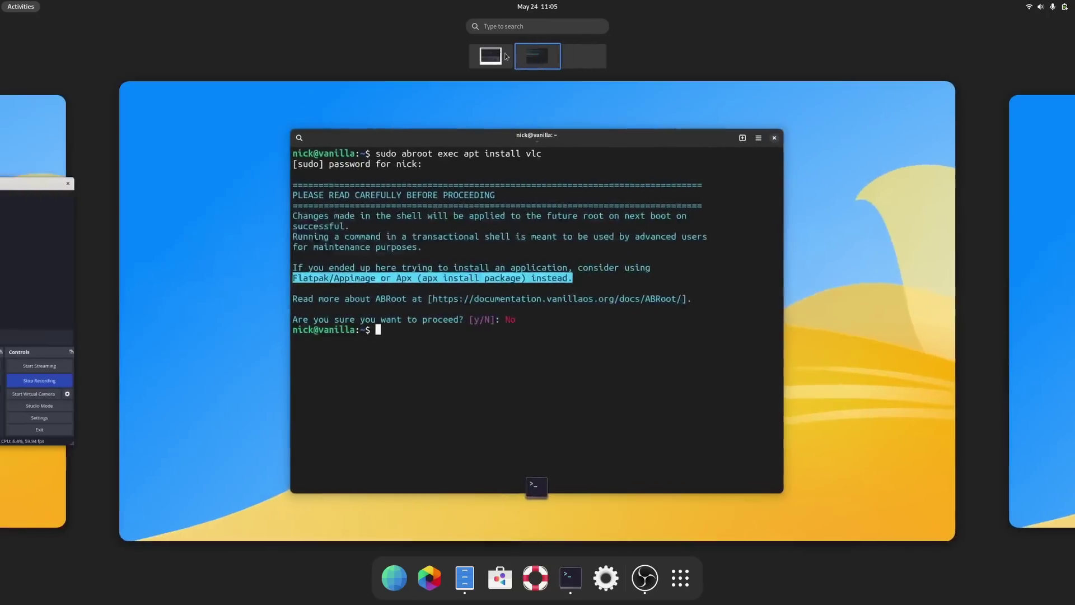
{"action": "scroll", "coordinate": [541, 56], "scroll_direction": "down", "scroll_amount": 1}
{"action": "scroll", "coordinate": [587, 56], "scroll_direction": "down", "scroll_amount": 1}
{"action": "left_click", "coordinate": [608, 86]}
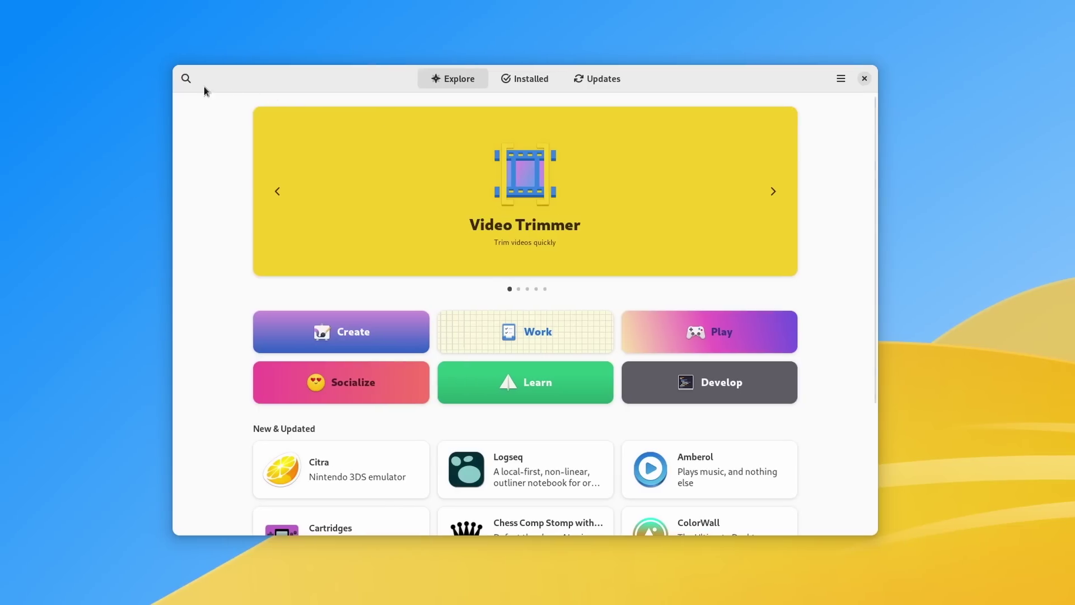
Search the software store for "inkscape" and open the Inkscape entry to check its details
{"action": "left_click", "coordinate": [186, 79]}
{"action": "type", "text": "inkscape"}
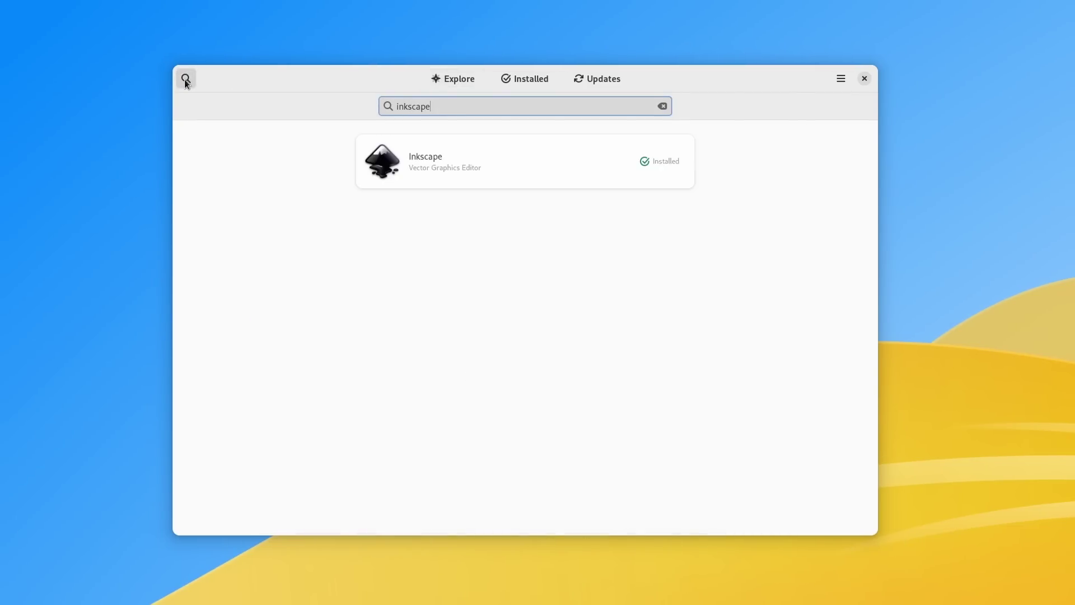
{"action": "left_click", "coordinate": [534, 161]}
{"action": "left_click", "coordinate": [730, 162]}
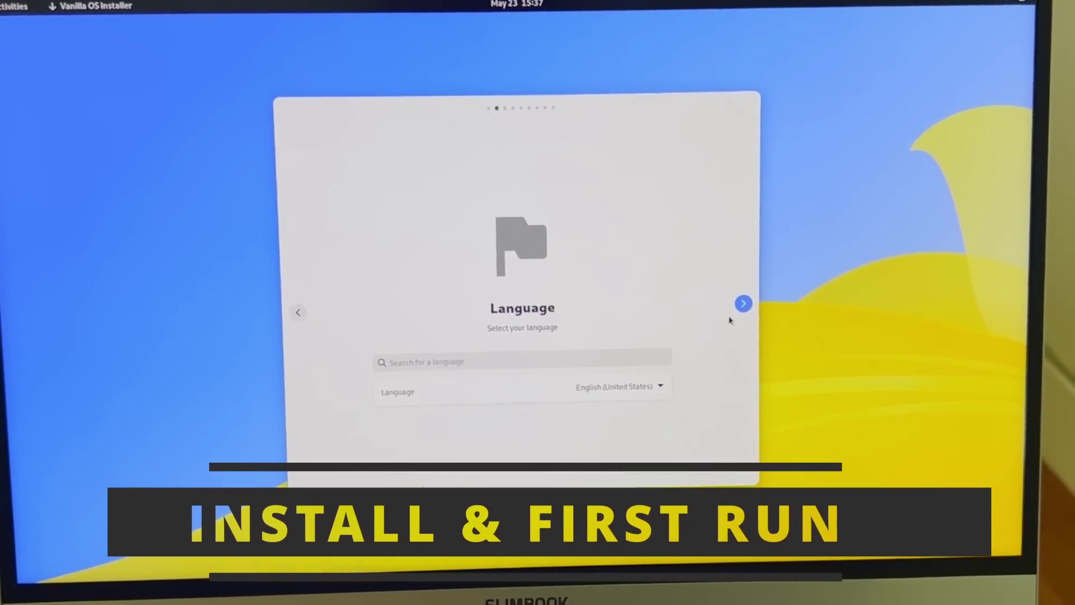
Accept English (United States) in the installer and set the keyboard to French with the variant French (alt., no dead keys)
{"action": "left_click", "coordinate": [743, 301]}
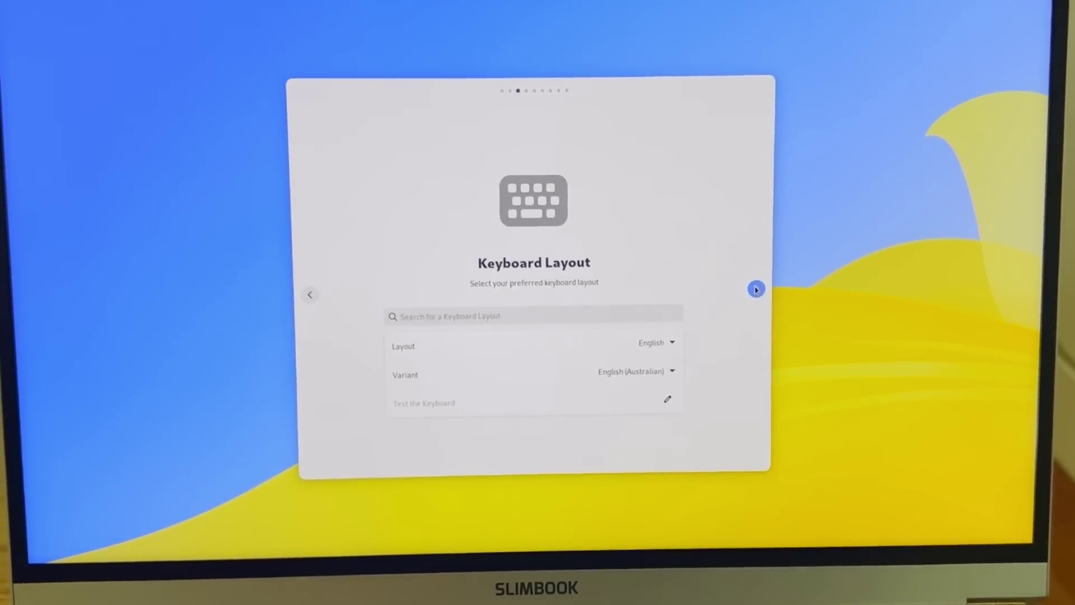
{"action": "left_click", "coordinate": [668, 342]}
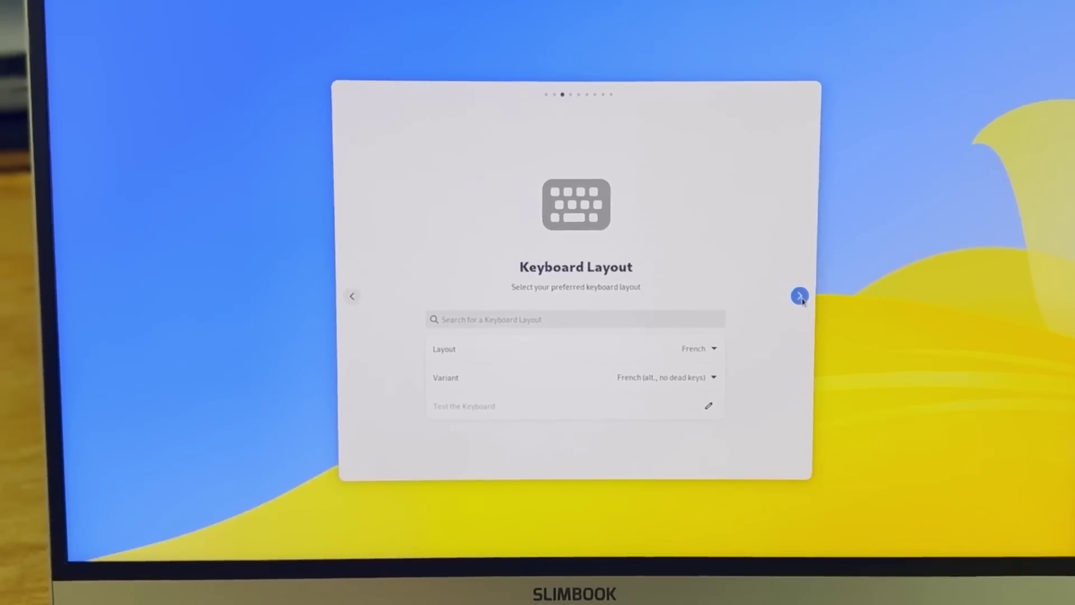
{"action": "left_click", "coordinate": [781, 283]}
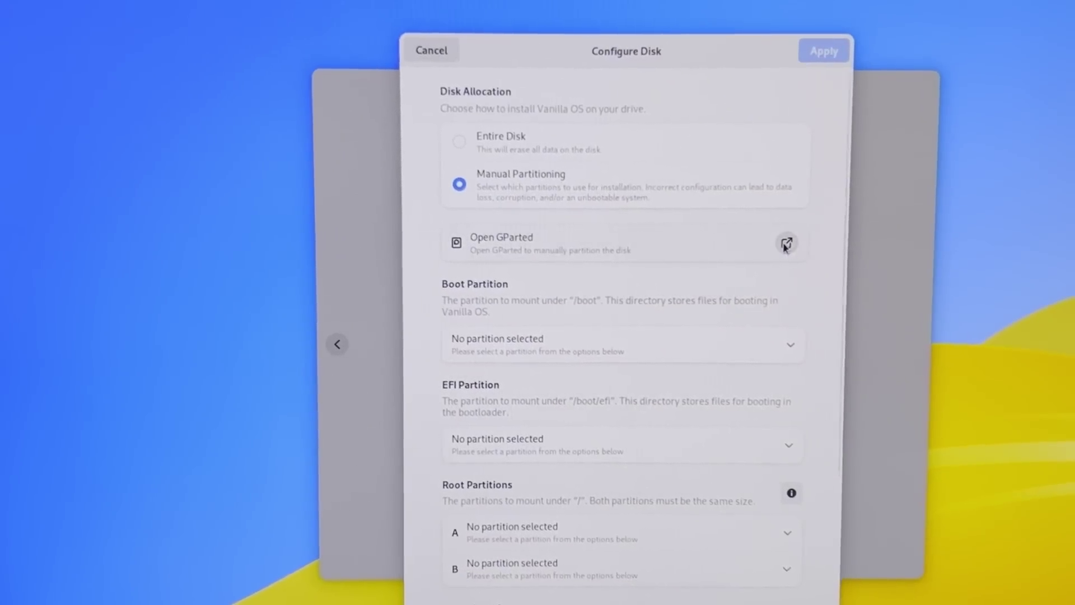
Open GParted from the manual partitioning settings to view the disk's partitions, and close it
{"action": "left_click", "coordinate": [788, 242]}
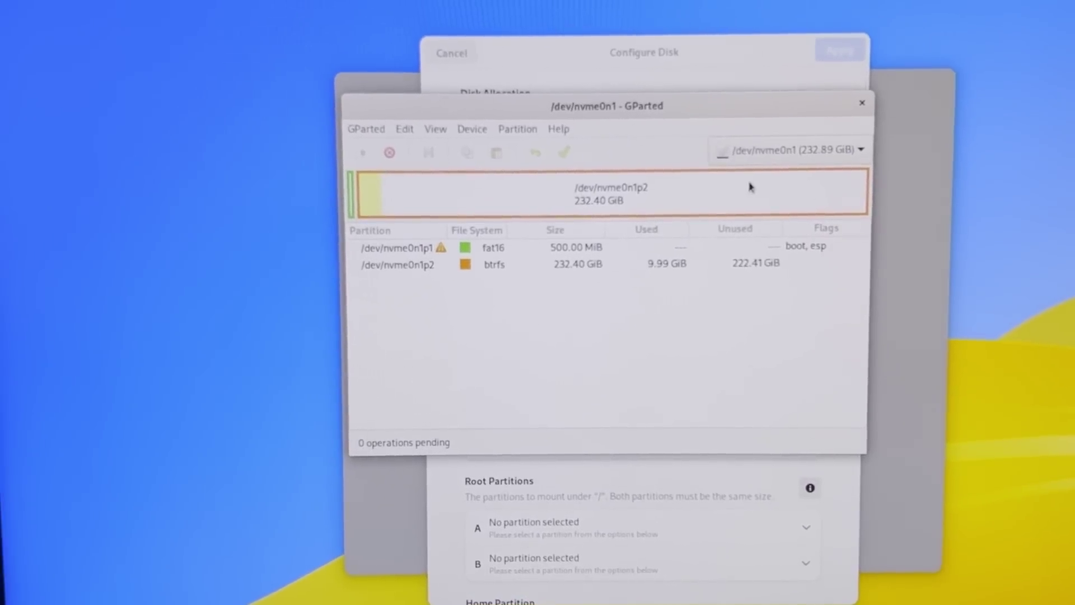
{"action": "left_click", "coordinate": [868, 107]}
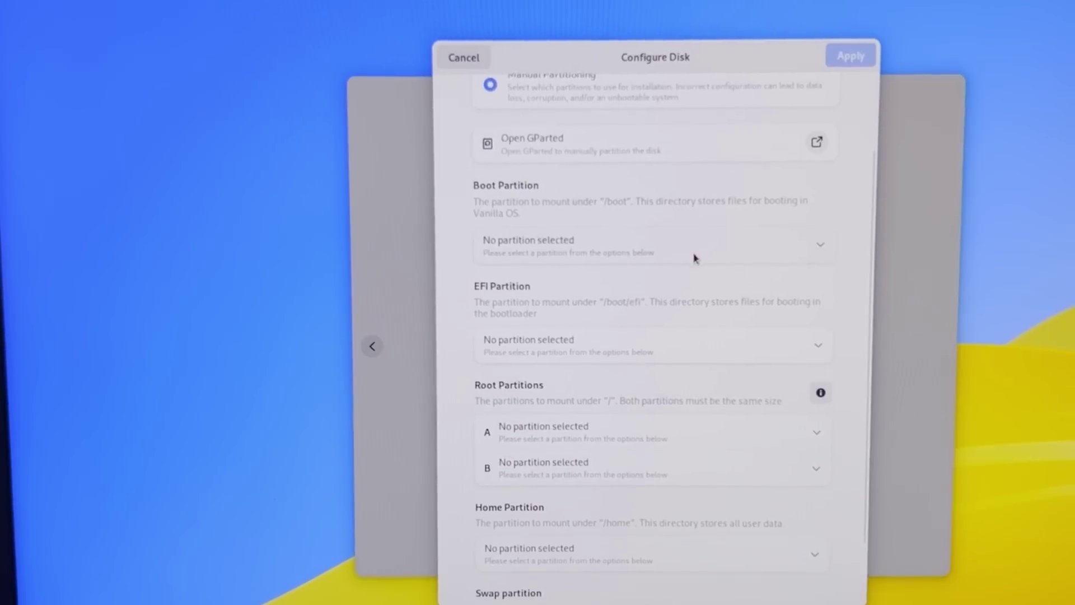
Expand the Boot, EFI and Root A and B partition selectors to examine the partitions offered for each
{"action": "left_click", "coordinate": [695, 250]}
{"action": "scroll", "coordinate": [701, 336], "scroll_direction": "down", "scroll_amount": 1}
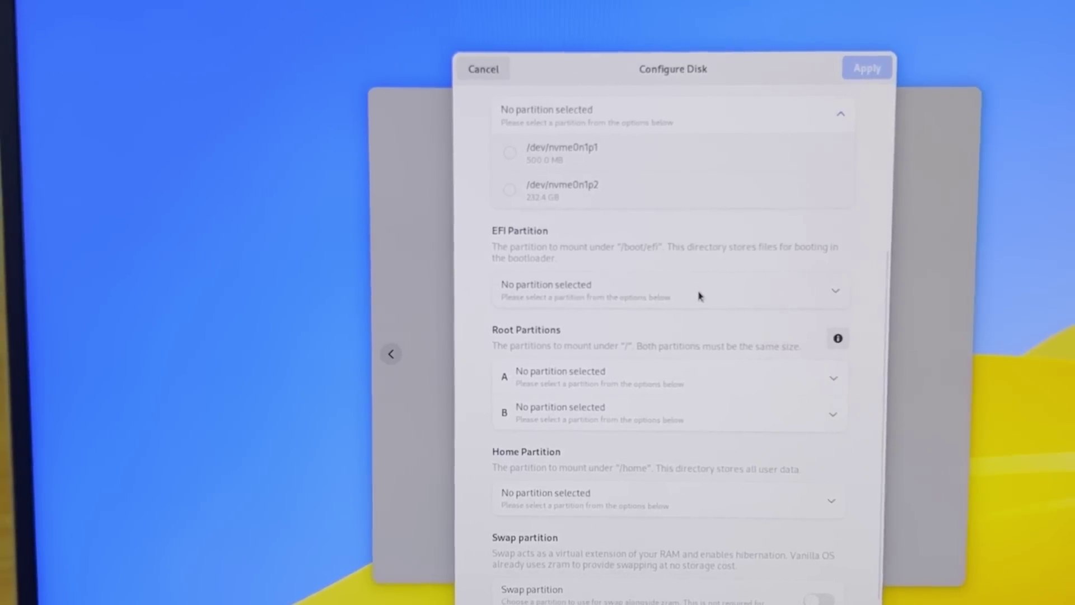
{"action": "left_click", "coordinate": [700, 296]}
{"action": "scroll", "coordinate": [702, 291], "scroll_direction": "down", "scroll_amount": 4}
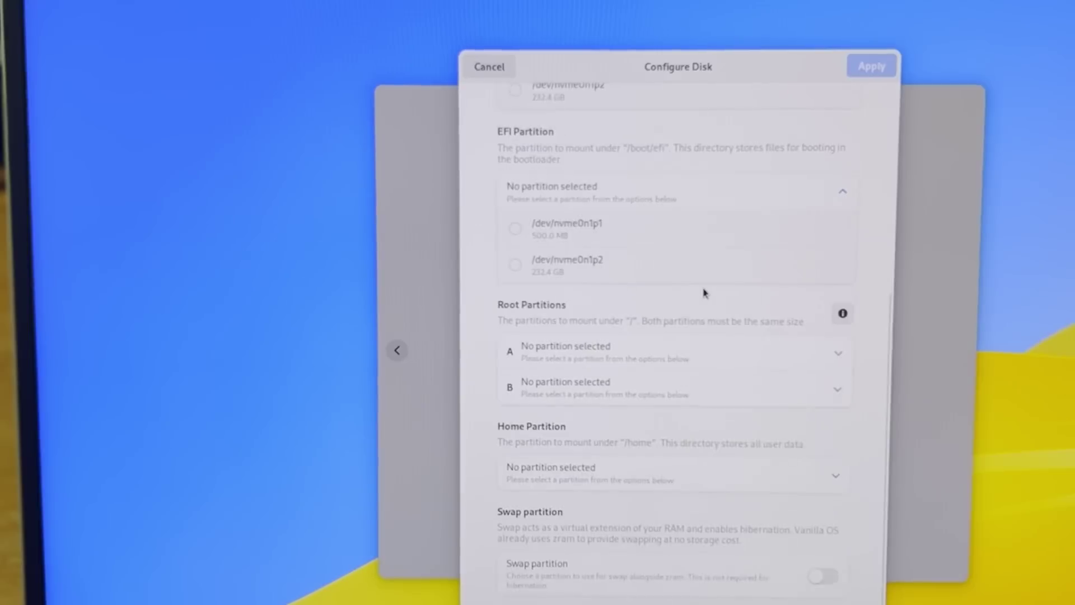
{"action": "left_click", "coordinate": [720, 359]}
{"action": "scroll", "coordinate": [722, 355], "scroll_direction": "down", "scroll_amount": 2}
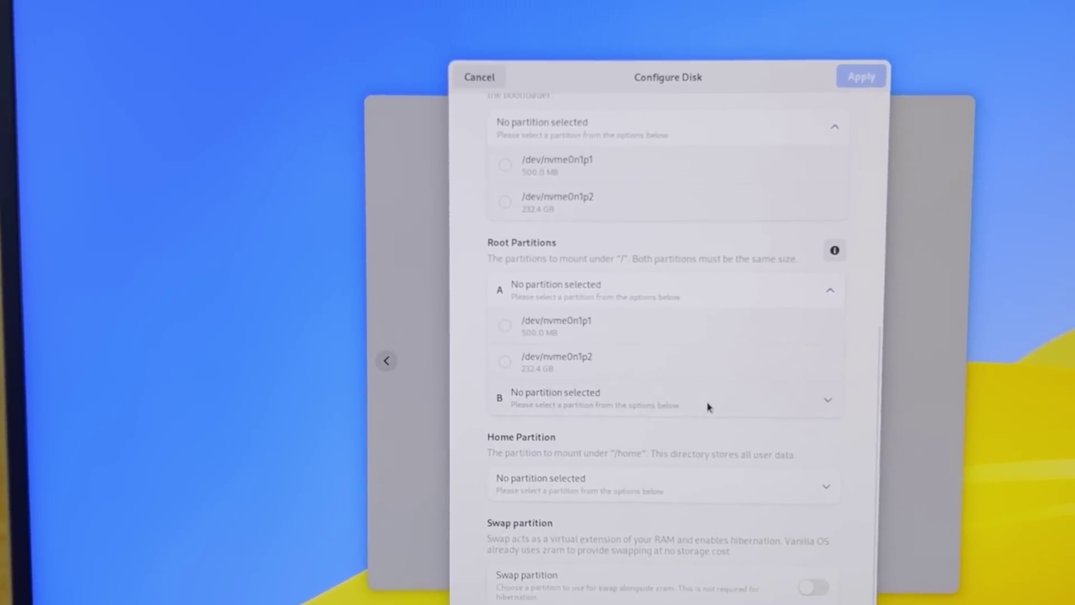
{"action": "left_click", "coordinate": [707, 402]}
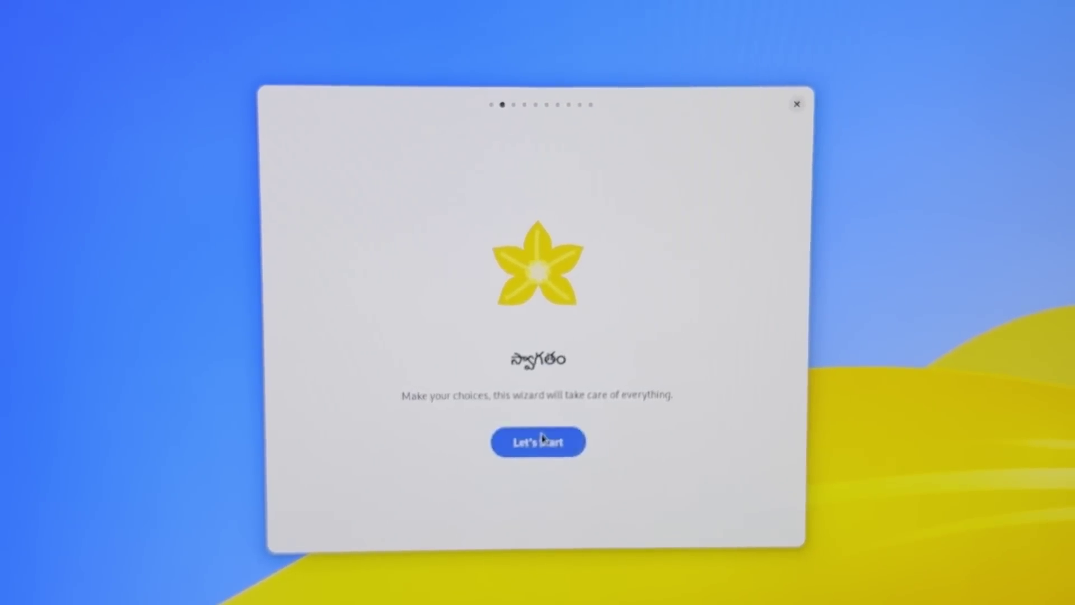
Start the first-run wizard, preview the light color scheme, and continue with the dark one
{"action": "left_click", "coordinate": [541, 440]}
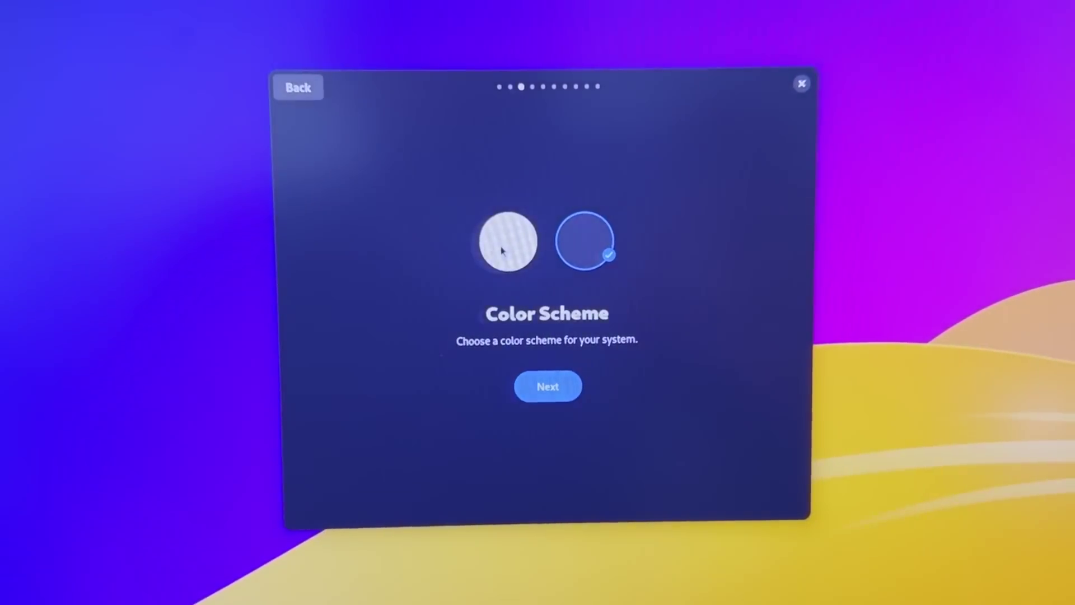
{"action": "left_click", "coordinate": [507, 250]}
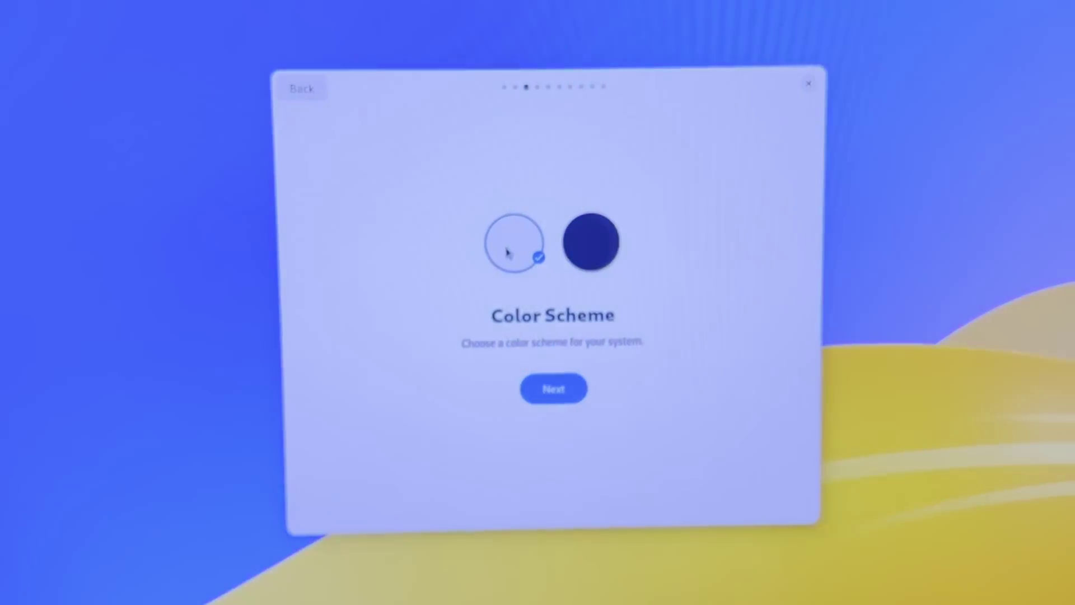
{"action": "left_click", "coordinate": [589, 235]}
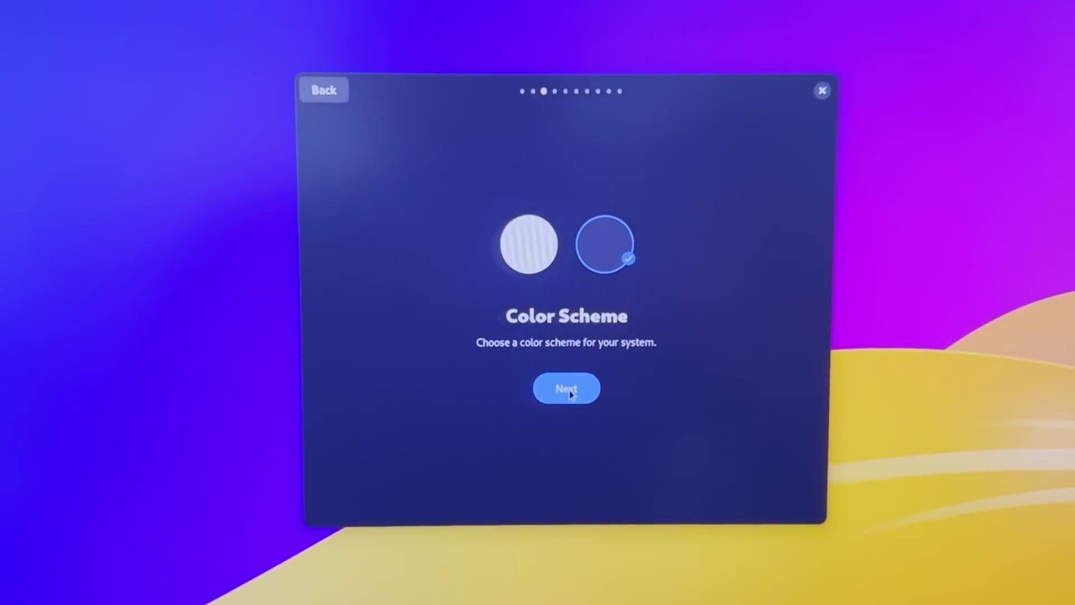
{"action": "left_click", "coordinate": [563, 391]}
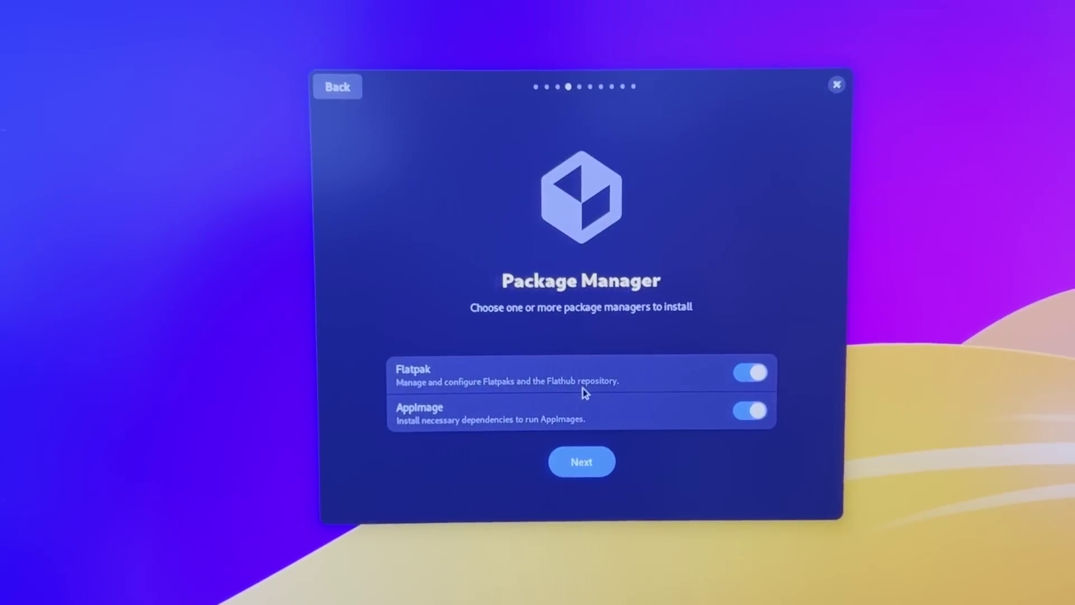
Accept Flatpak and AppImage as package managers, and review the Core Applications list without applying changes
{"action": "key", "text": "Return"}
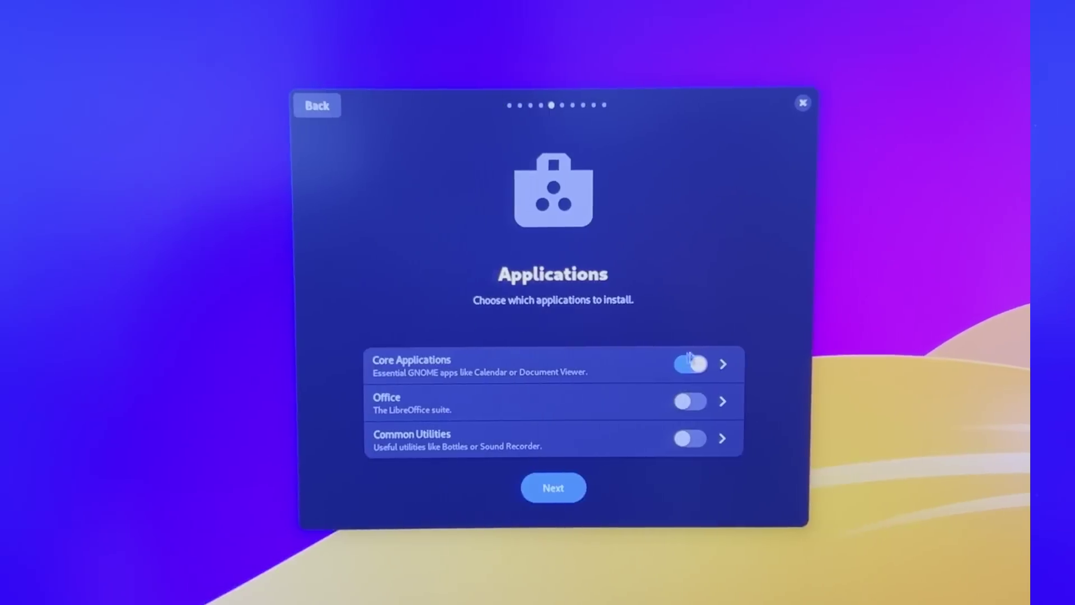
{"action": "left_click", "coordinate": [768, 361]}
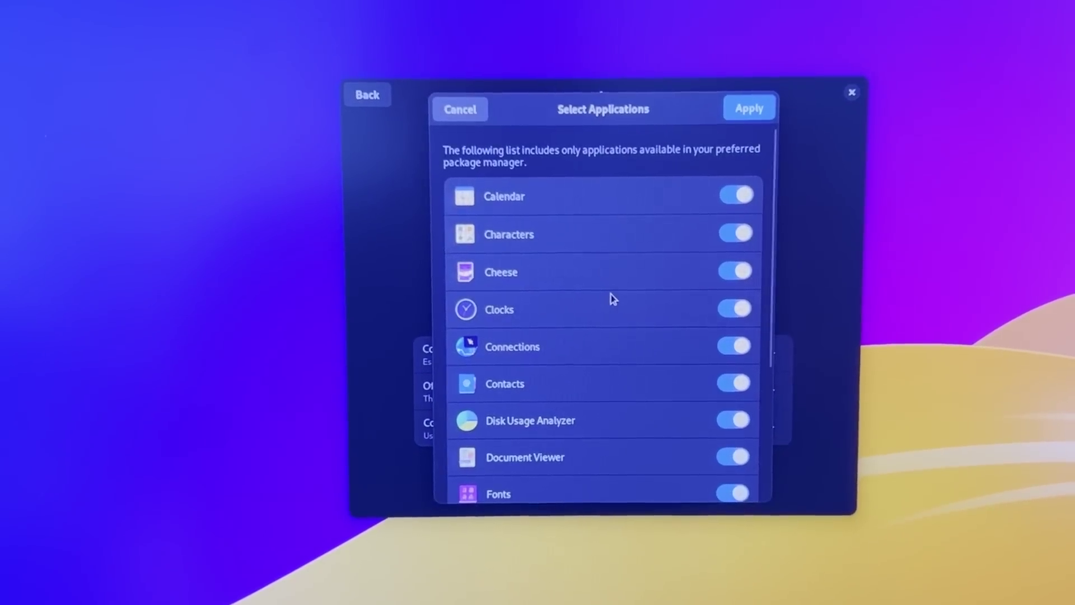
{"action": "scroll", "coordinate": [614, 301], "scroll_direction": "down", "scroll_amount": 5}
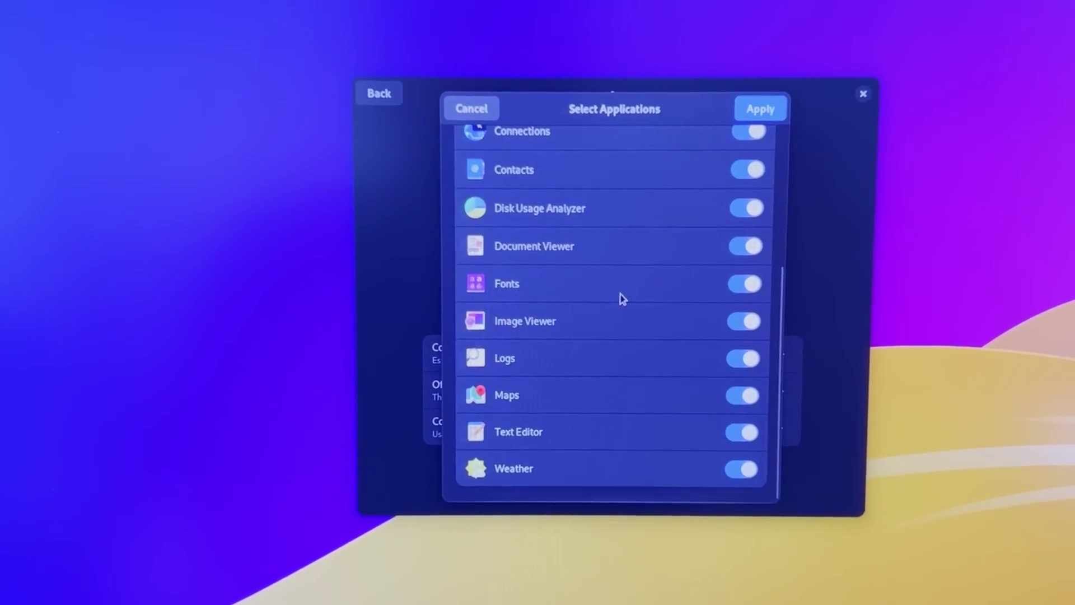
{"action": "scroll", "coordinate": [623, 298], "scroll_direction": "up", "scroll_amount": 5}
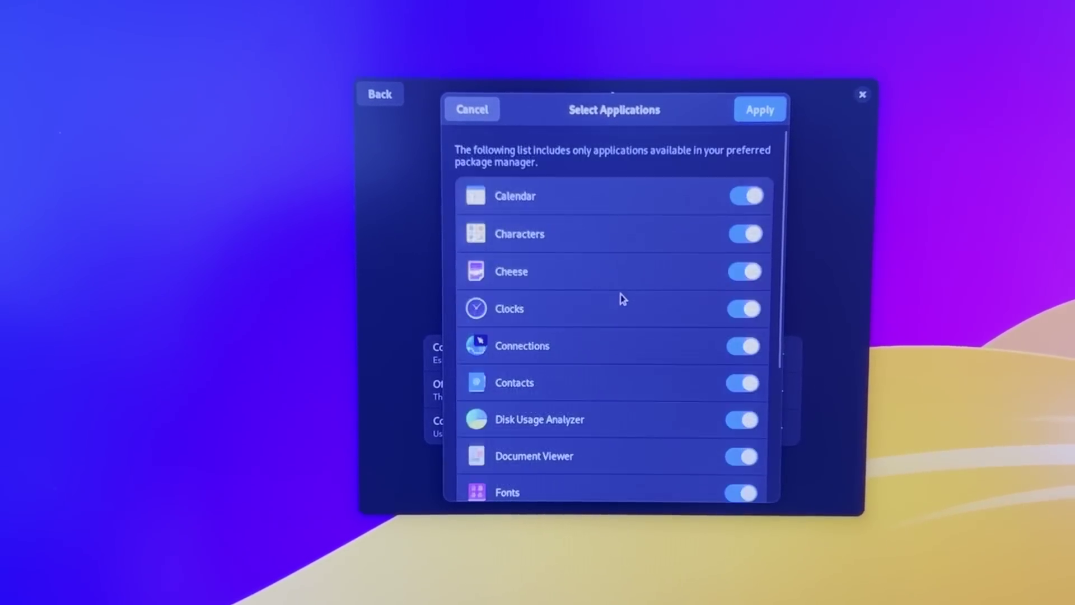
{"action": "left_click", "coordinate": [482, 130]}
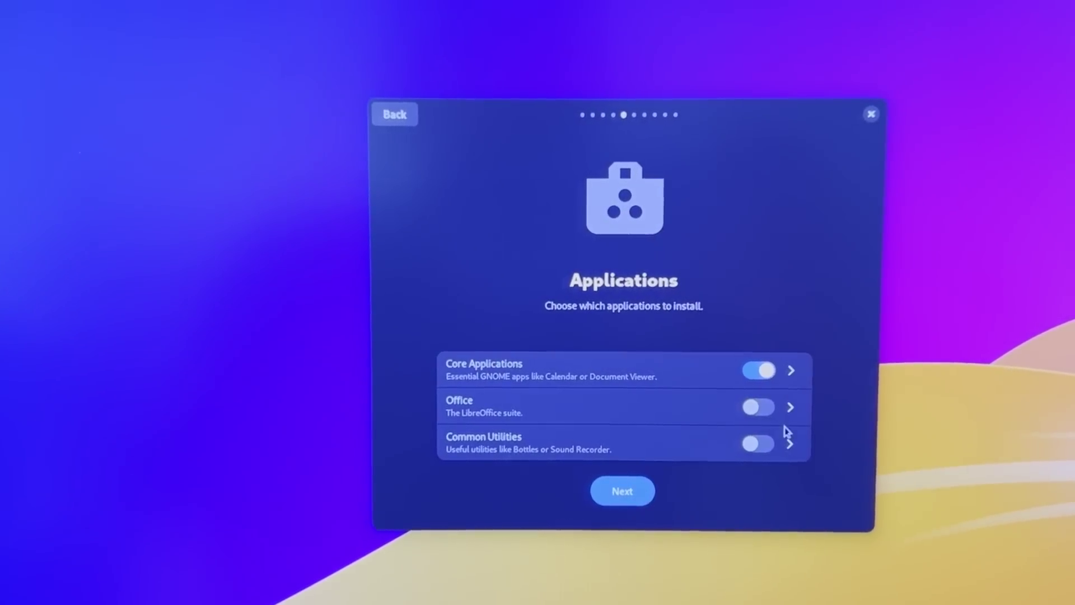
Enable LibreOffice under Office, check the Common Utilities list, and continue with Common Utilities left off
{"action": "left_click", "coordinate": [791, 406]}
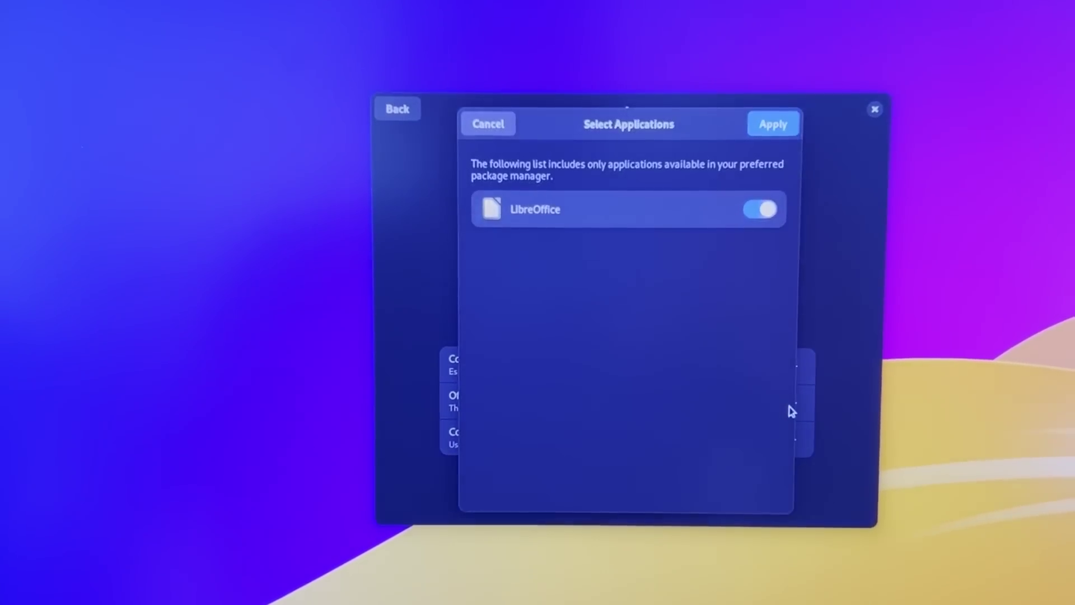
{"action": "left_click", "coordinate": [771, 128]}
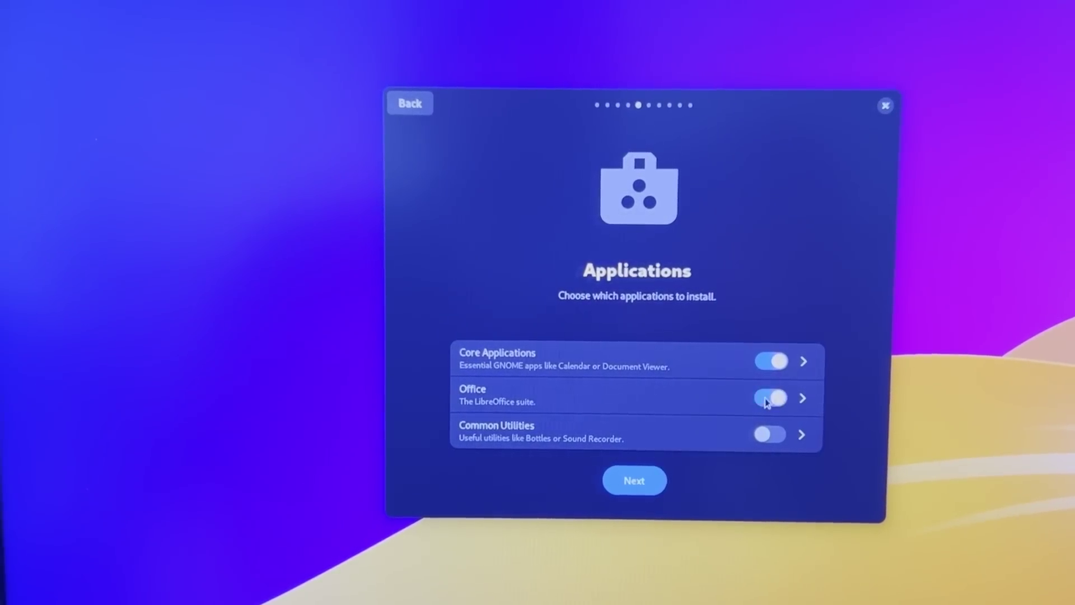
{"action": "left_click", "coordinate": [807, 436]}
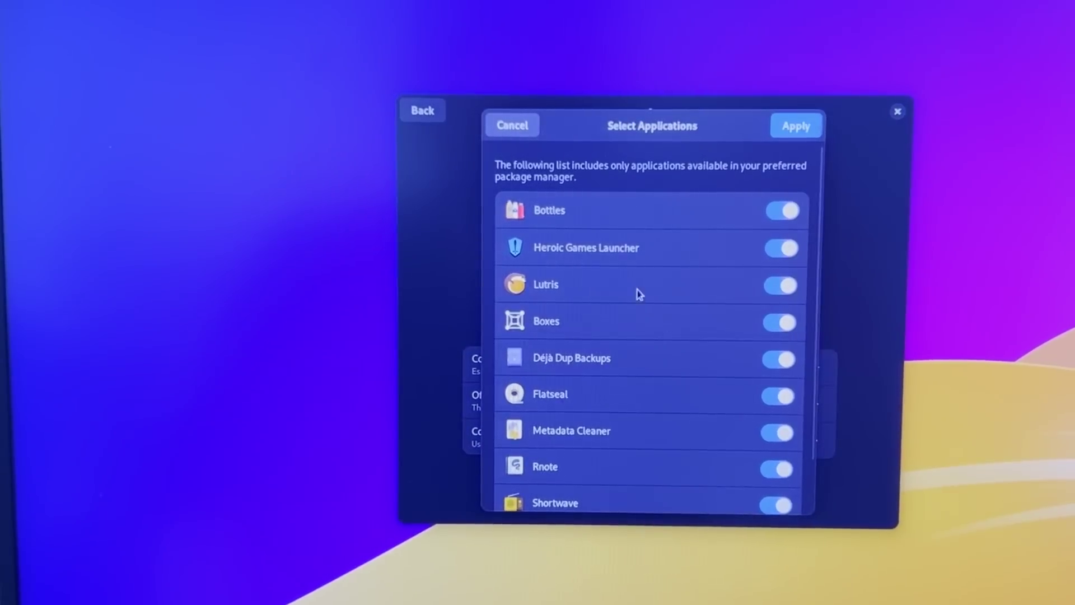
{"action": "scroll", "coordinate": [678, 356], "scroll_direction": "down", "scroll_amount": 2}
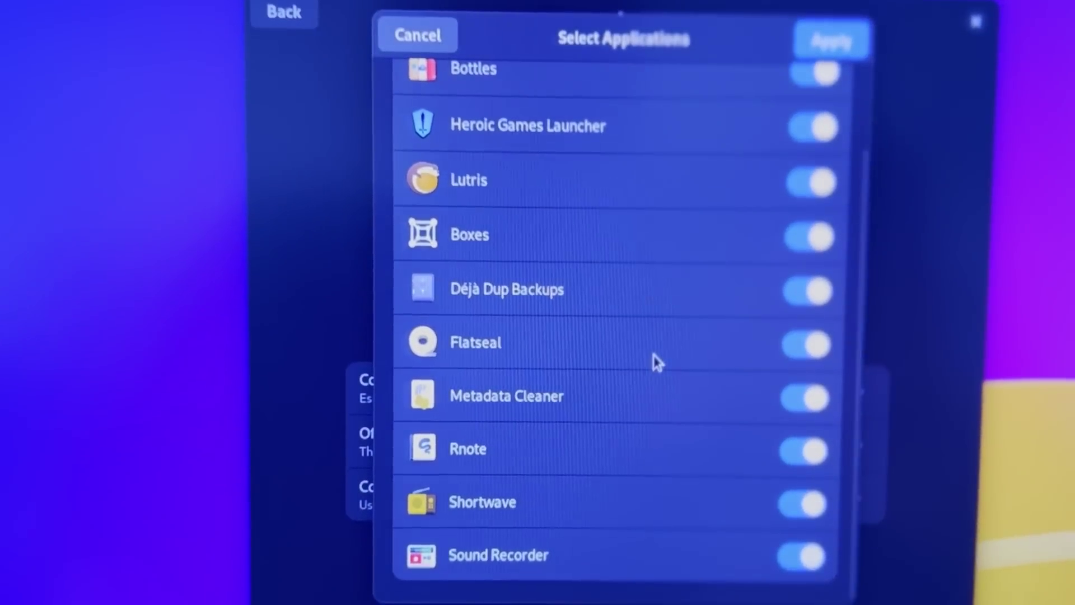
{"action": "key", "text": "Escape"}
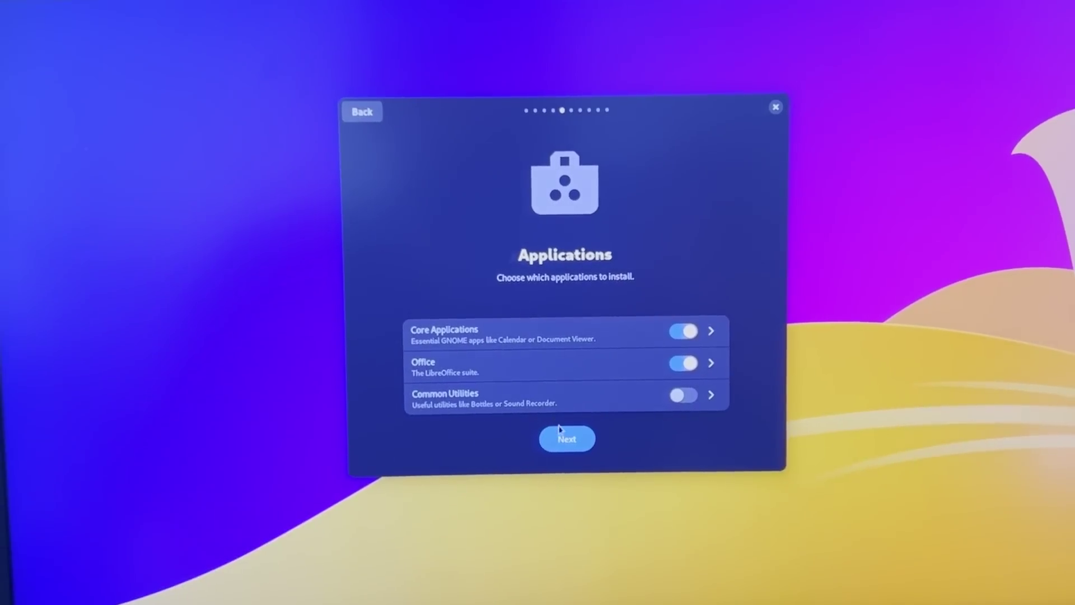
{"action": "left_click", "coordinate": [568, 436]}
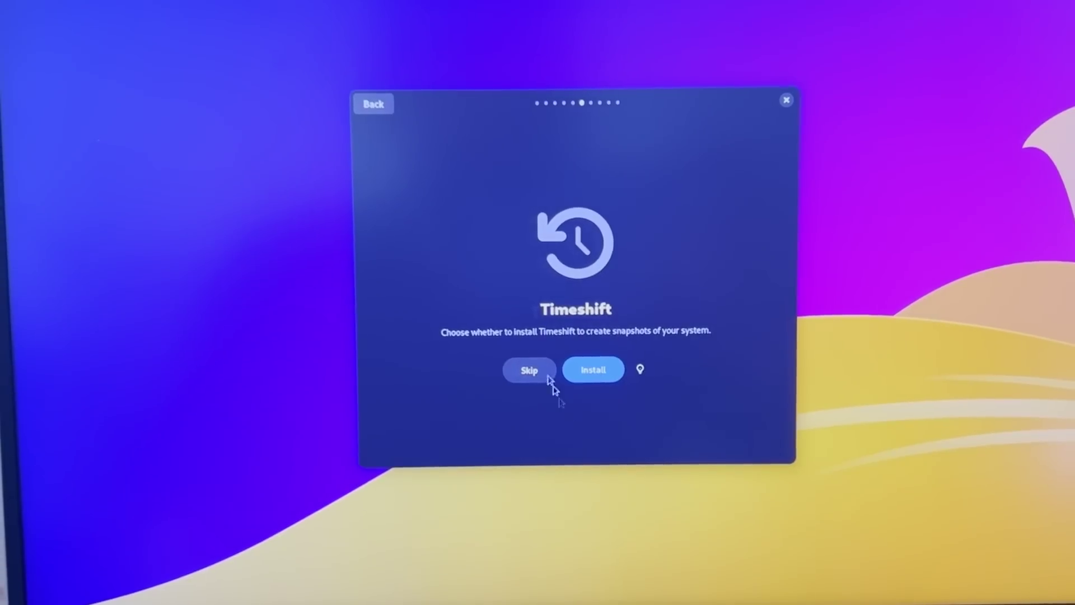
Answer the Timeshift and Restricted Codecs prompts, leave Apport off, and enter the account password to authorize the installation
{"action": "left_click", "coordinate": [570, 366]}
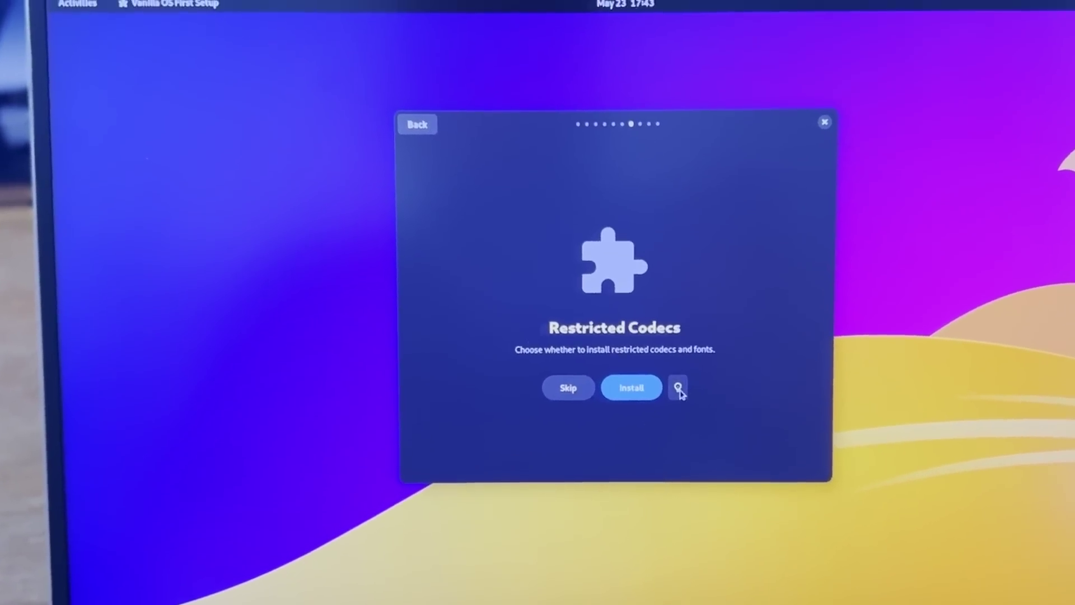
{"action": "left_click", "coordinate": [642, 368]}
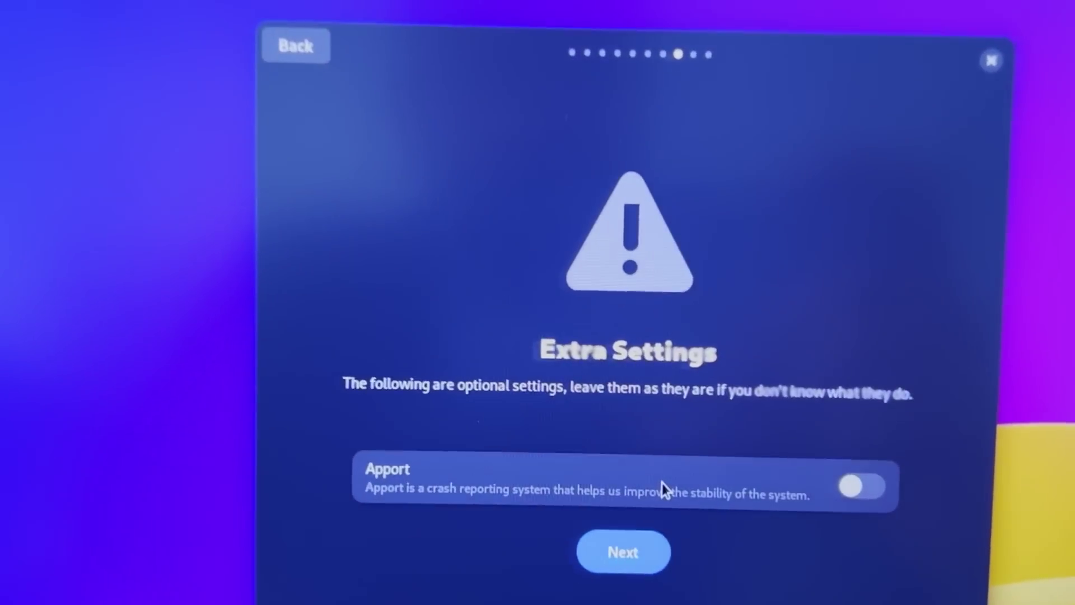
{"action": "left_click", "coordinate": [611, 548]}
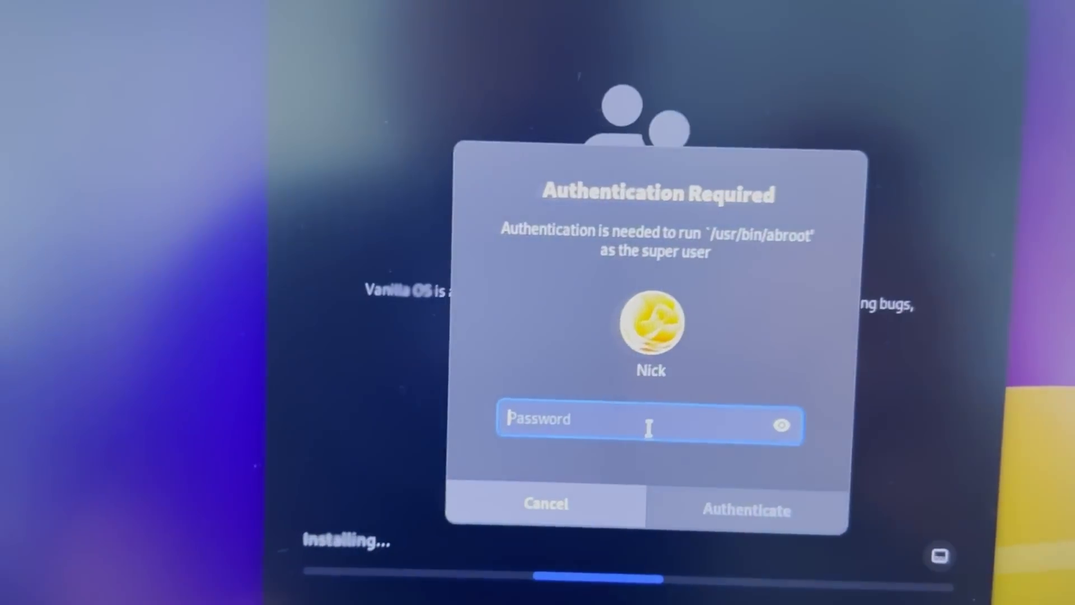
{"action": "type", "text": "•••"}
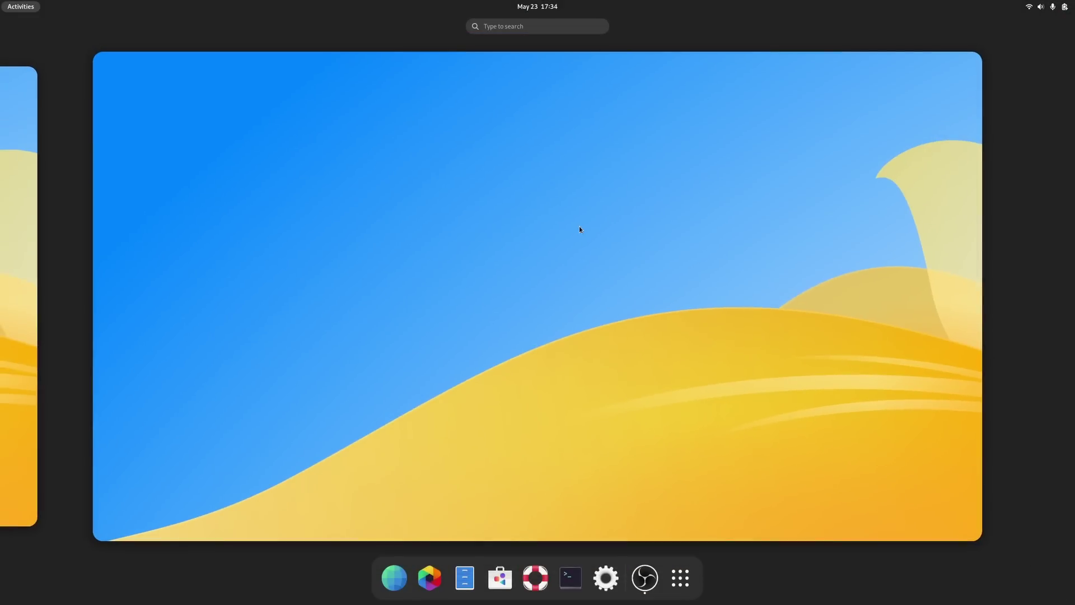
Examine the desktop's activities overview, workspaces and grid of preinstalled applications
{"action": "scroll", "coordinate": [579, 227], "scroll_direction": "up", "scroll_amount": 1}
{"action": "scroll", "coordinate": [579, 227], "scroll_direction": "down", "scroll_amount": 1}
{"action": "left_click", "coordinate": [680, 577]}
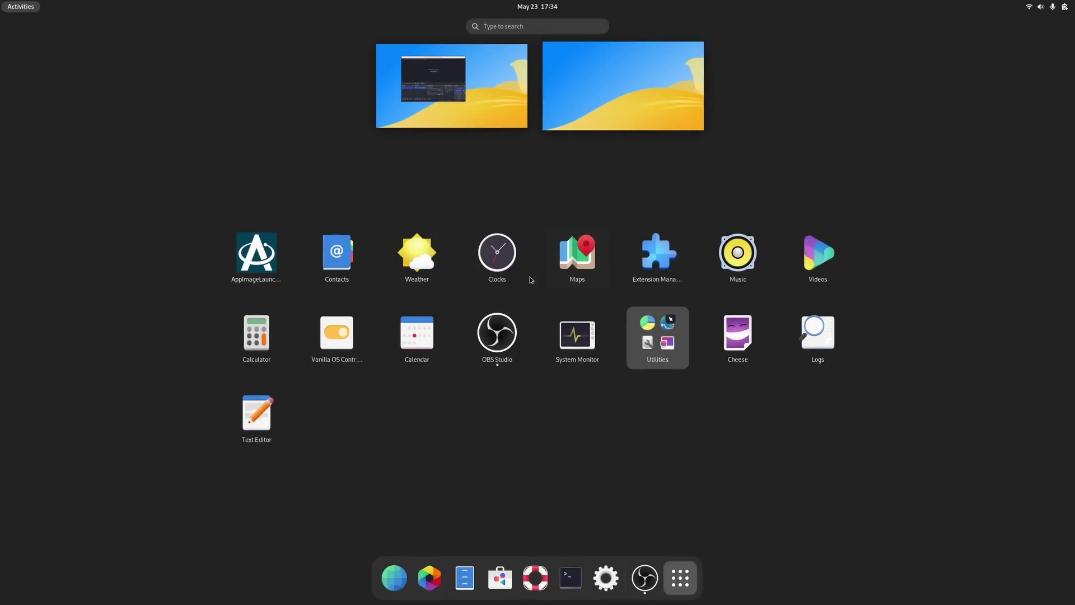
{"action": "left_click", "coordinate": [684, 578]}
{"action": "scroll", "coordinate": [623, 287], "scroll_direction": "up", "scroll_amount": 1}
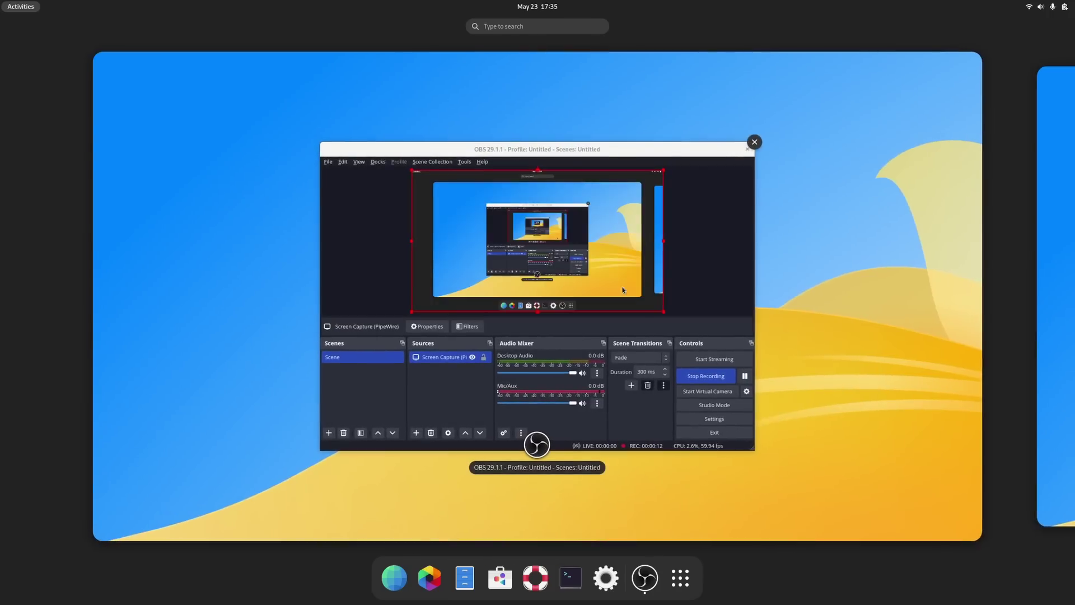
{"action": "scroll", "coordinate": [623, 289], "scroll_direction": "down", "scroll_amount": 1}
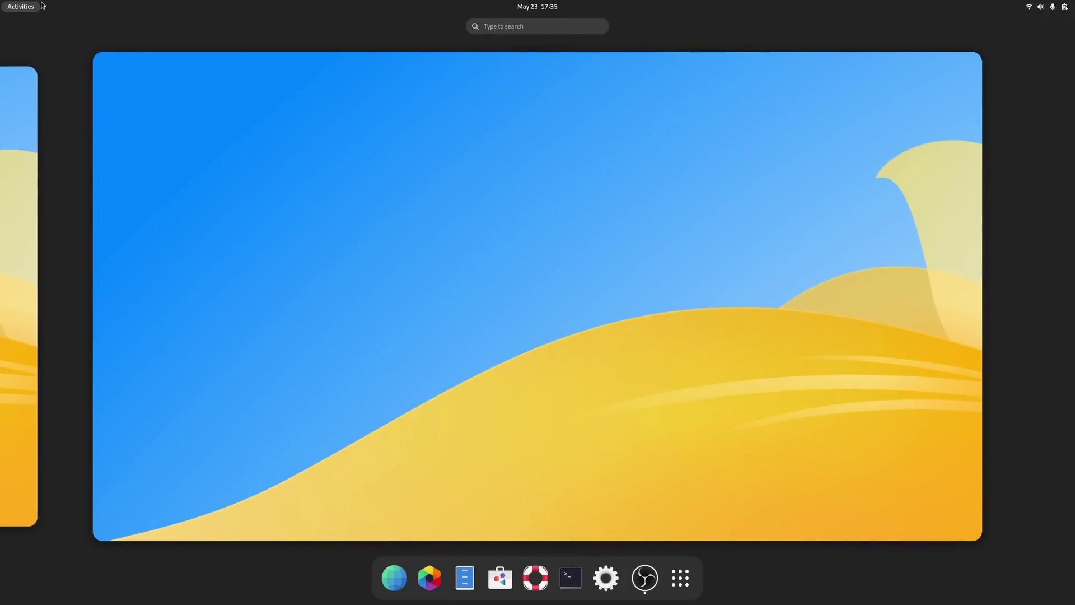
{"action": "left_click", "coordinate": [41, 4]}
{"action": "left_click", "coordinate": [526, 6]}
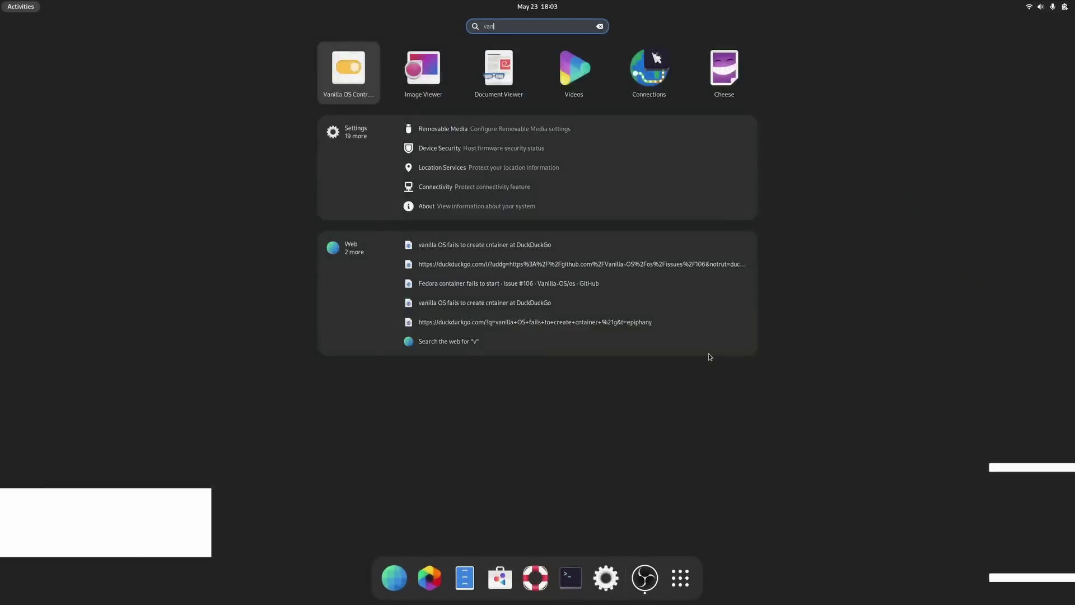
Open the Vanilla OS Control Center and initialize the Arch Linux Sub System container
{"action": "type", "text": "rol"}
{"action": "key", "text": "Return"}
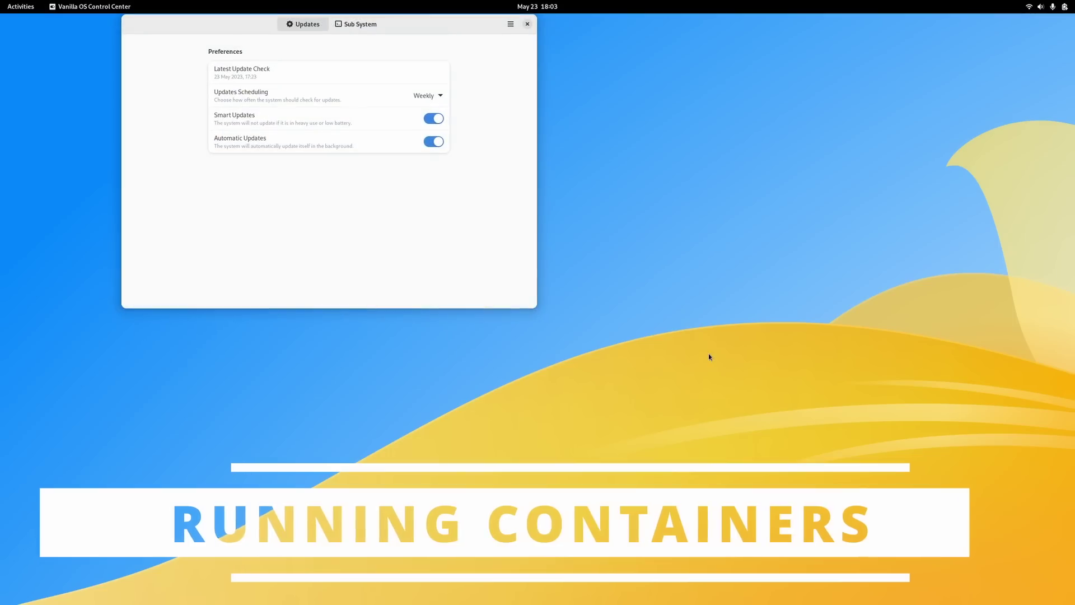
{"action": "left_click_drag", "start_coordinate": [431, 28], "coordinate": [627, 102]}
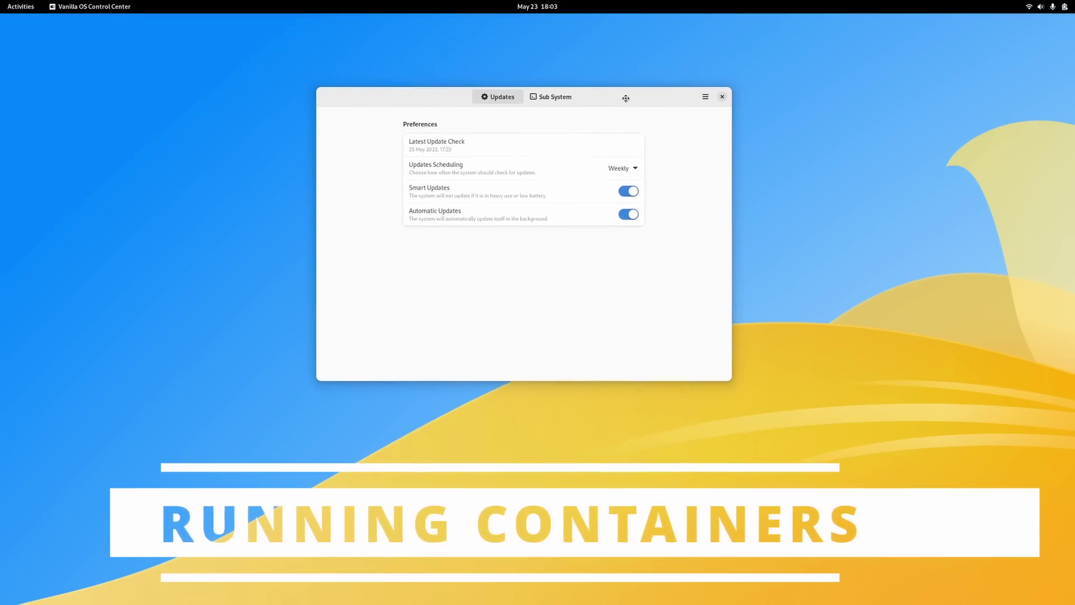
{"action": "left_click", "coordinate": [551, 99]}
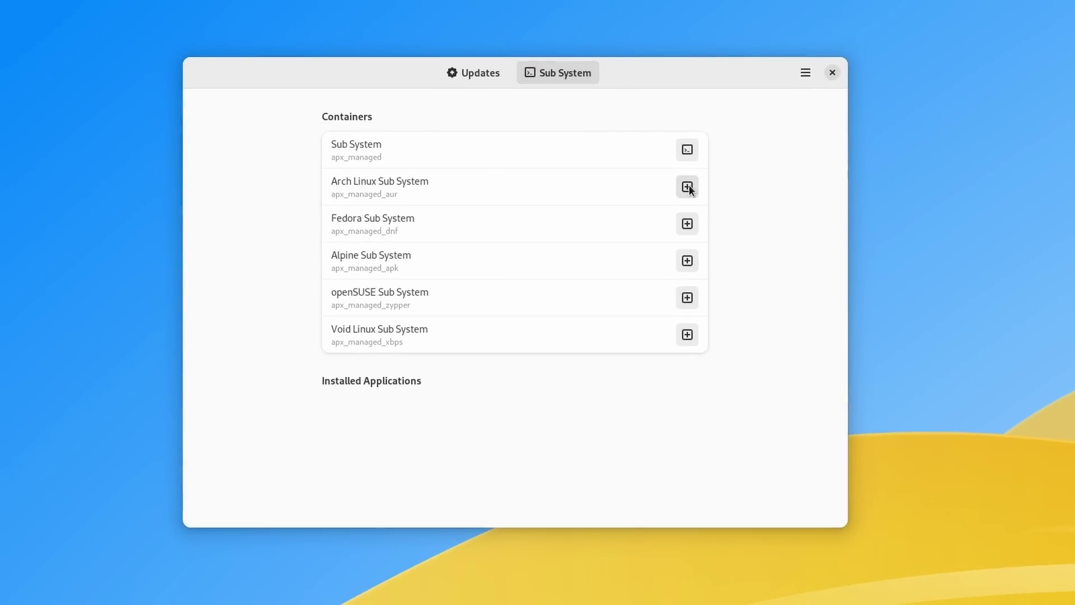
{"action": "left_click", "coordinate": [686, 190]}
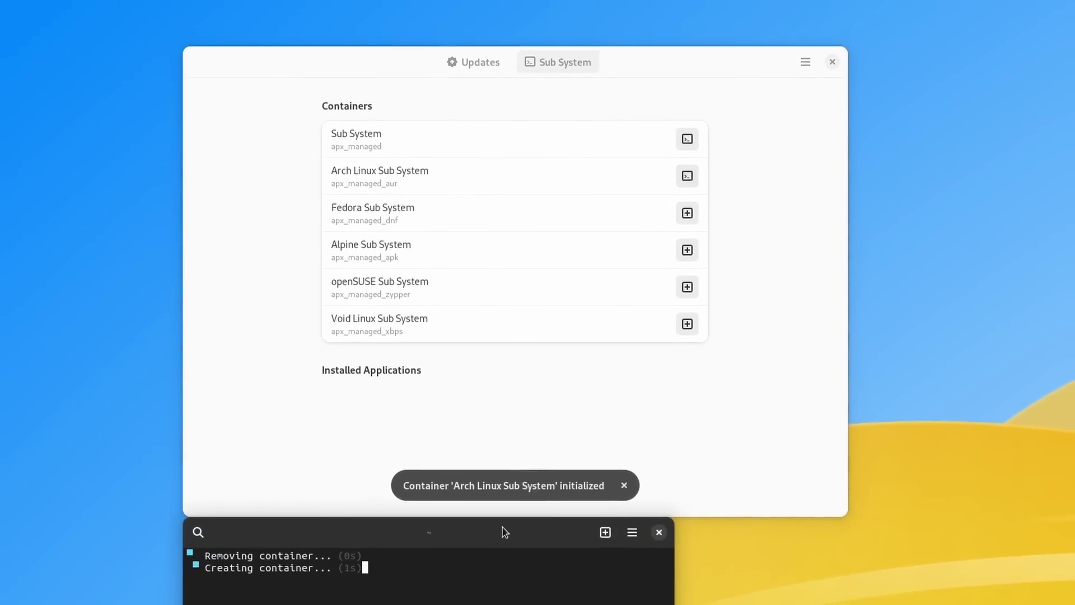
{"action": "left_click_drag", "start_coordinate": [473, 511], "coordinate": [533, 506]}
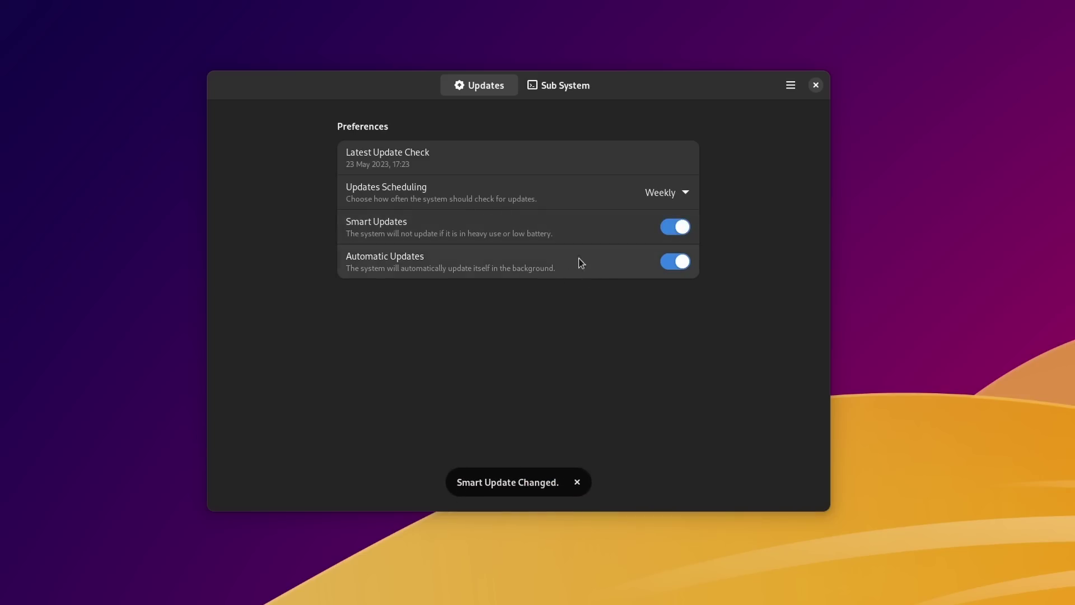
Turn Automatic Updates off and back on, authorizing each change with the account password
{"action": "left_click", "coordinate": [674, 266]}
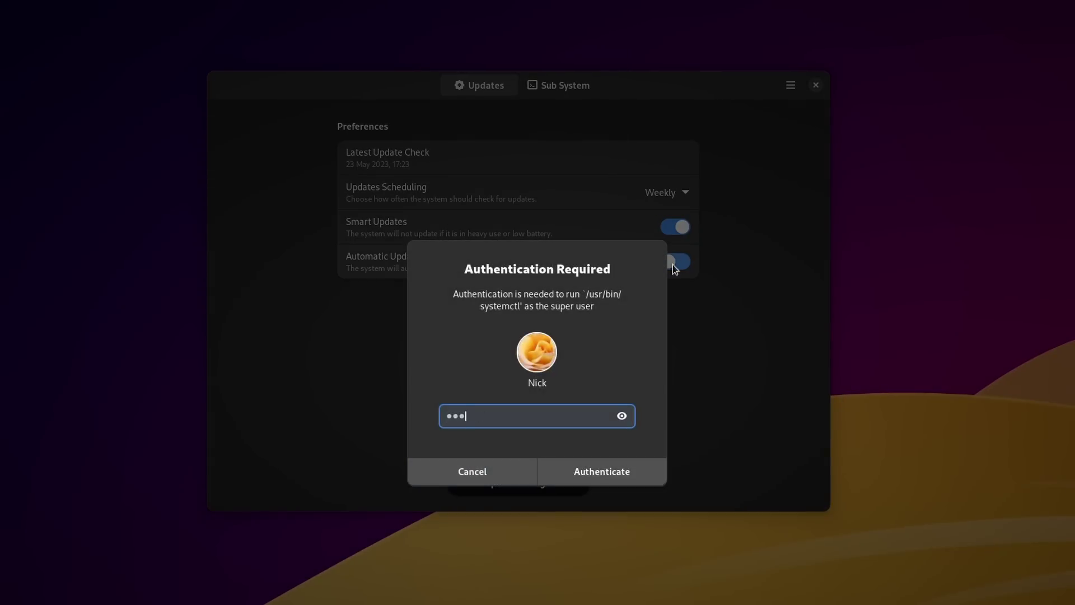
{"action": "key", "text": "Return"}
{"action": "left_click", "coordinate": [673, 263]}
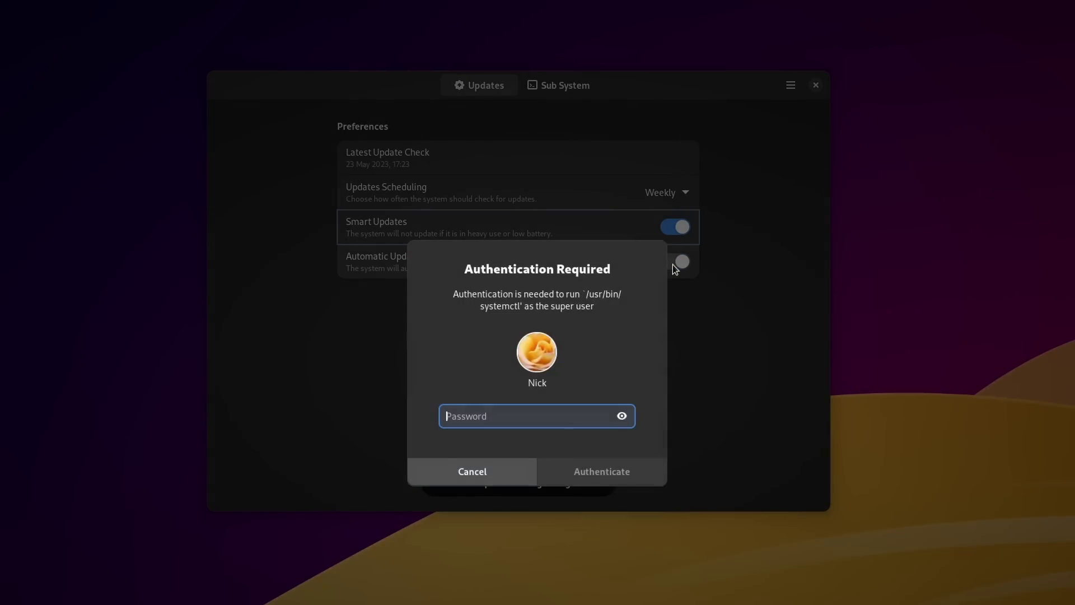
{"action": "type", "text": "****"}
{"action": "key", "text": "Return"}
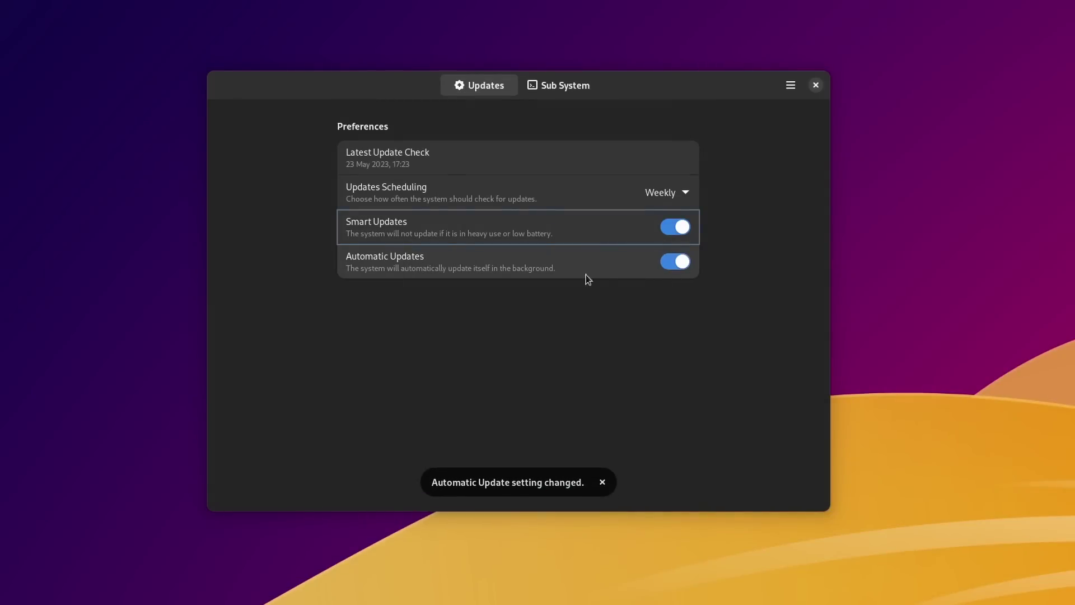
Launch Steam from the openSUSE Sub System to view its game library, and close Steam and the Control Center
{"action": "left_click", "coordinate": [587, 85]}
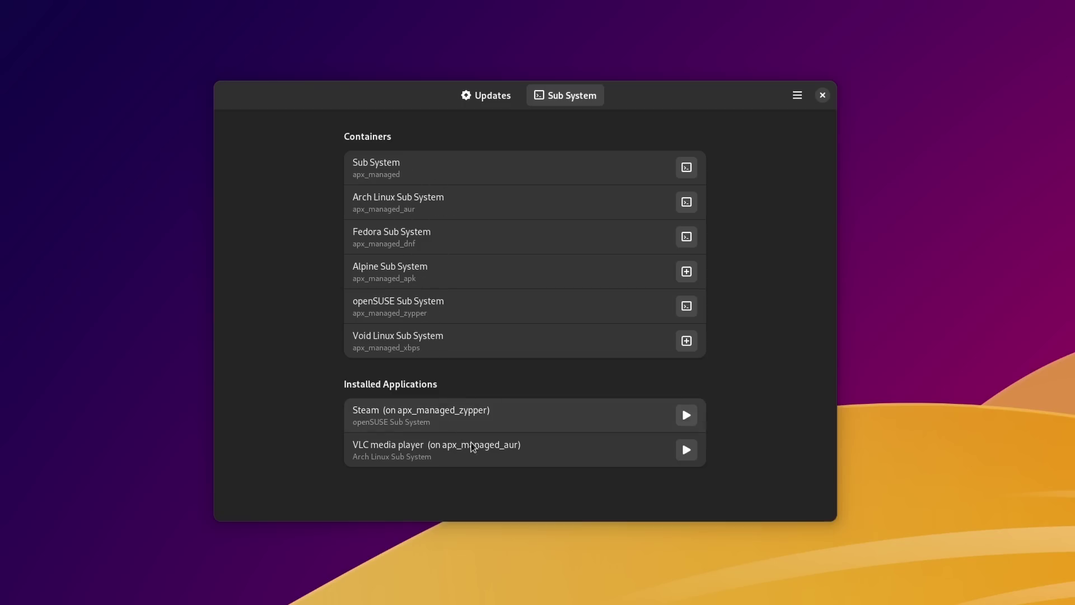
{"action": "left_click", "coordinate": [678, 416]}
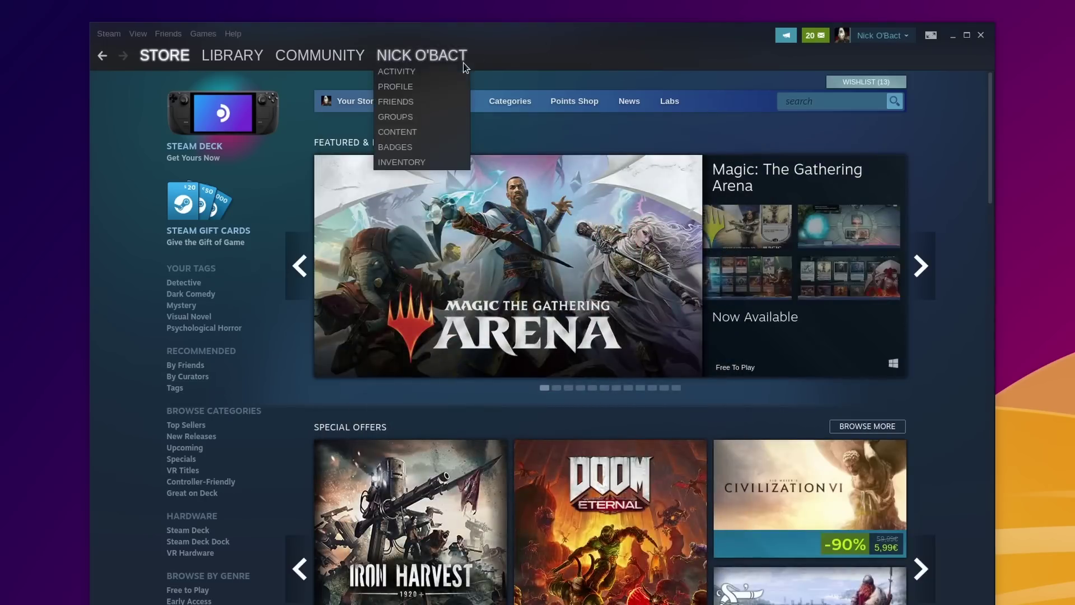
{"action": "left_click", "coordinate": [234, 56]}
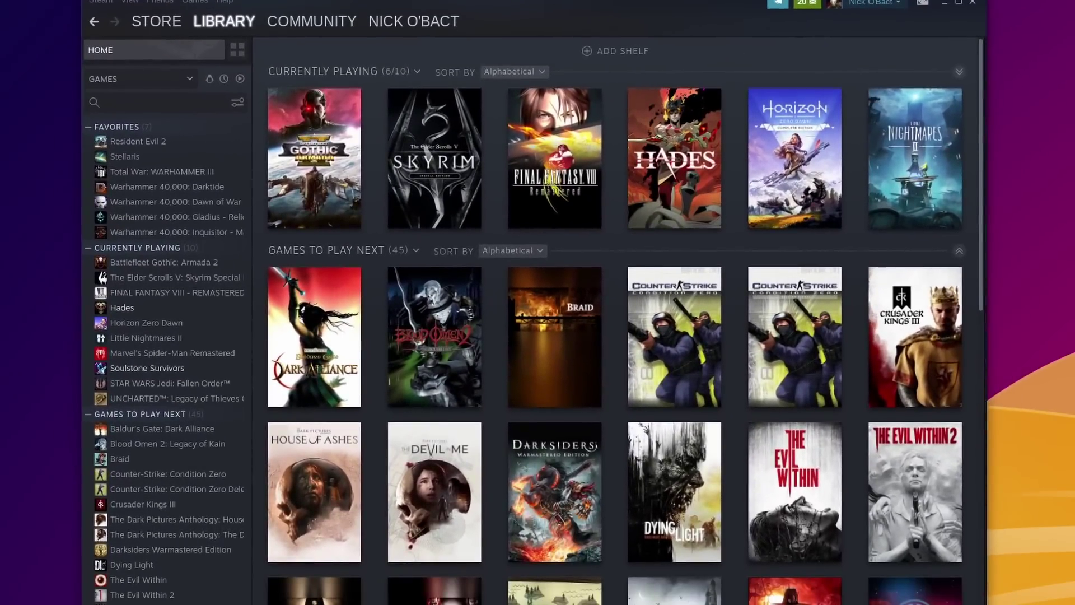
{"action": "left_click", "coordinate": [974, 4]}
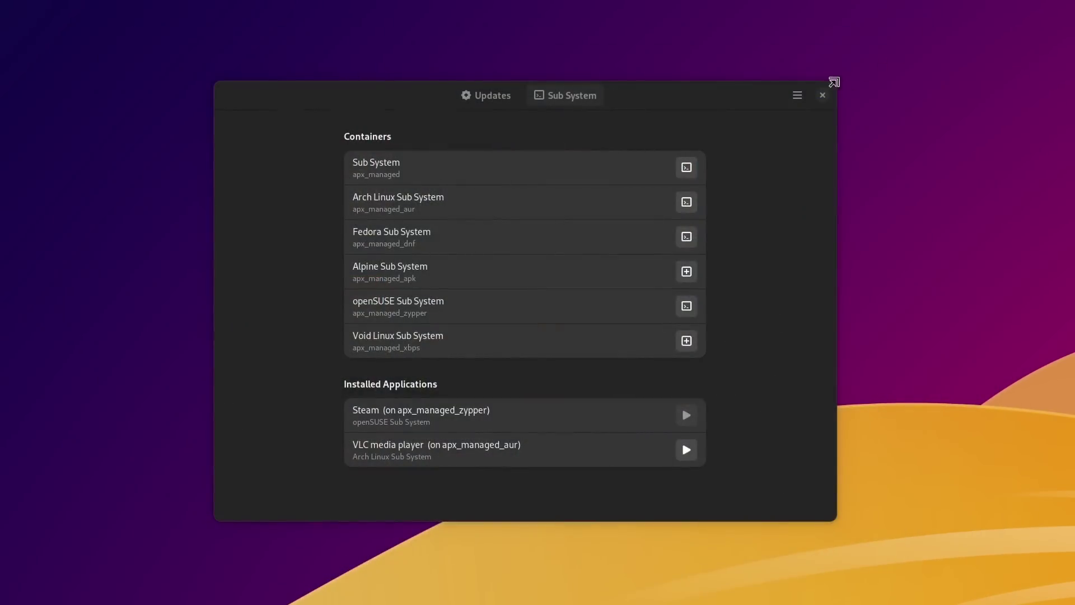
{"action": "left_click", "coordinate": [823, 95]}
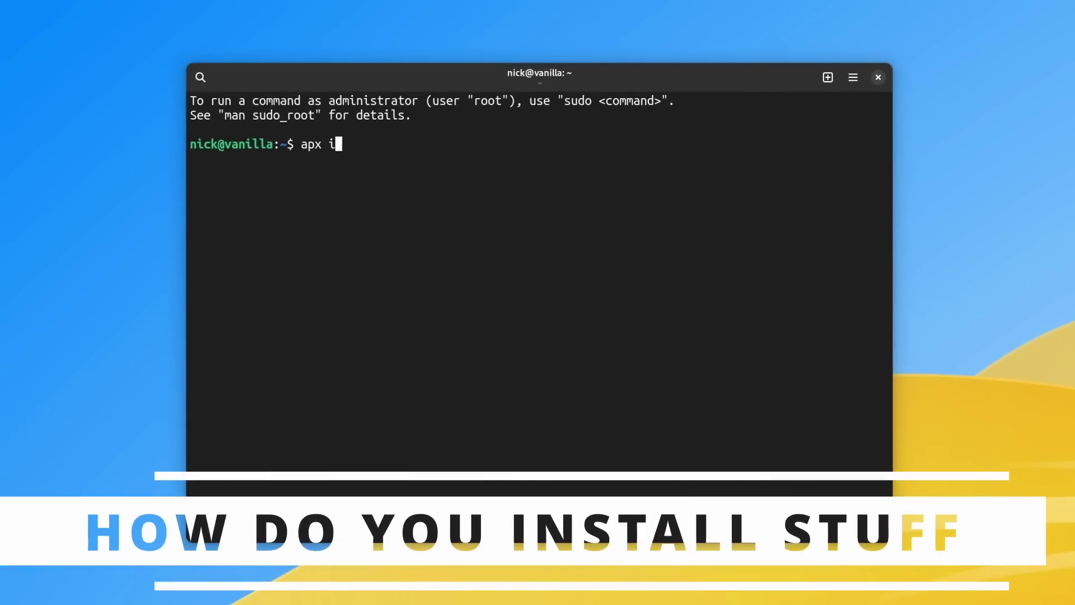
Run apx install --aur davinci-resolve steam in the terminal, correcting the misspelled DaVinci Resolve package name
{"action": "type", "text": "nst"}
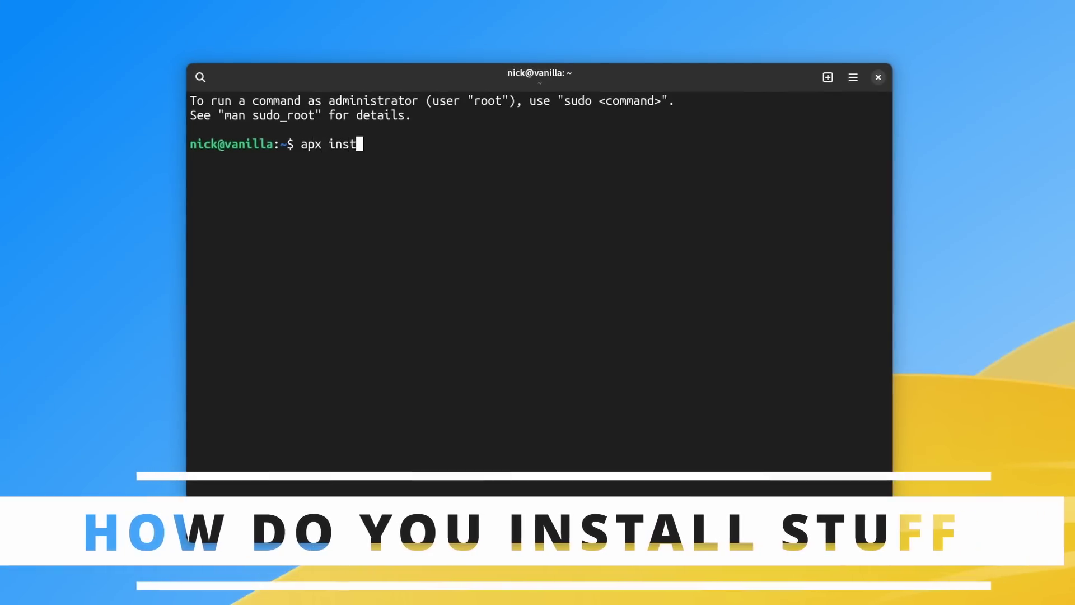
{"action": "type", "text": "all --aur "}
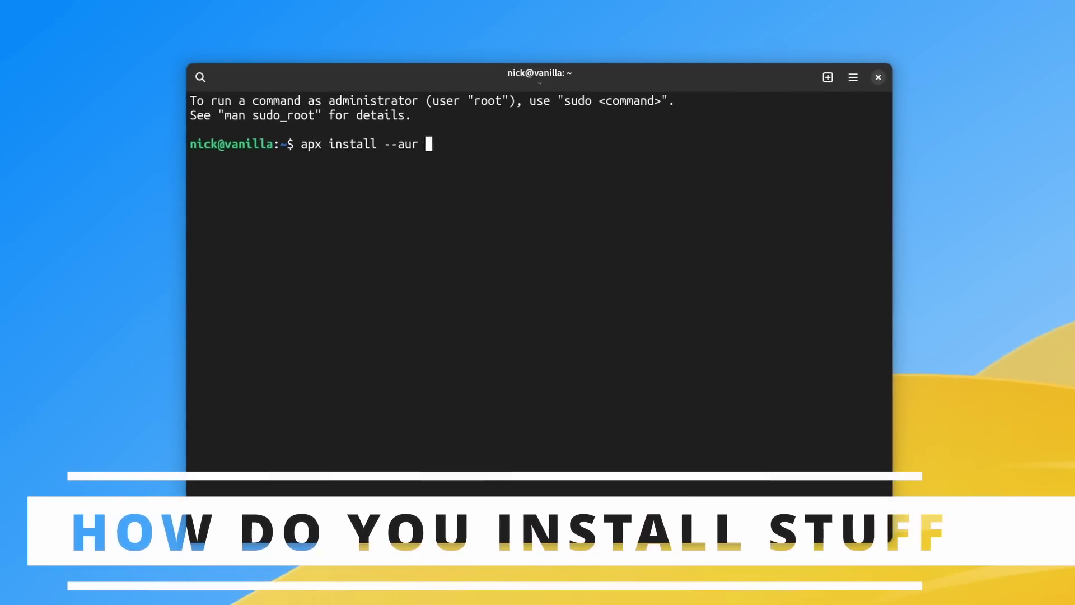
{"action": "type", "text": "dainci-resolve"}
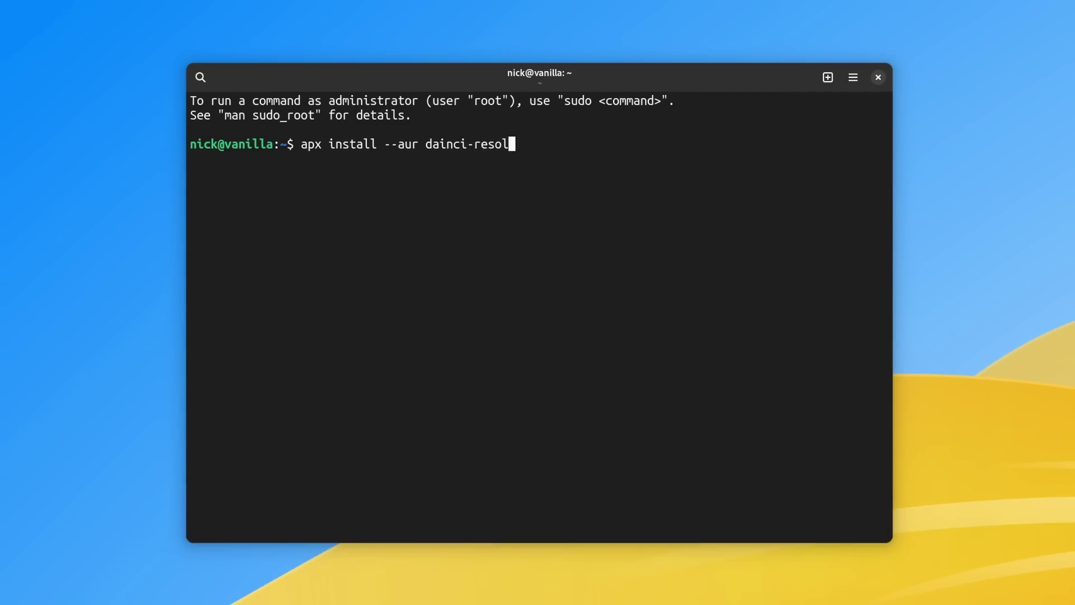
{"action": "key", "text": "Left"}
{"action": "key", "text": "Left"}
{"action": "key", "text": "Left"}
{"action": "key", "text": "Left"}
{"action": "key", "text": "Left"}
{"action": "key", "text": "Left"}
{"action": "key", "text": "Left"}
{"action": "key", "text": "Left"}
{"action": "key", "text": "Left"}
{"action": "key", "text": "Left"}
{"action": "key", "text": "Left"}
{"action": "type", "text": "v"}
{"action": "key", "text": "Right"}
{"action": "key", "text": "Right"}
{"action": "key", "text": "Right"}
{"action": "key", "text": "Right"}
{"action": "key", "text": "Right"}
{"action": "key", "text": "Right"}
{"action": "key", "text": "Right"}
{"action": "key", "text": "Right"}
{"action": "key", "text": "Right"}
{"action": "key", "text": "Right"}
{"action": "key", "text": "Right"}
{"action": "key", "text": "Right"}
{"action": "type", "text": "steam"}
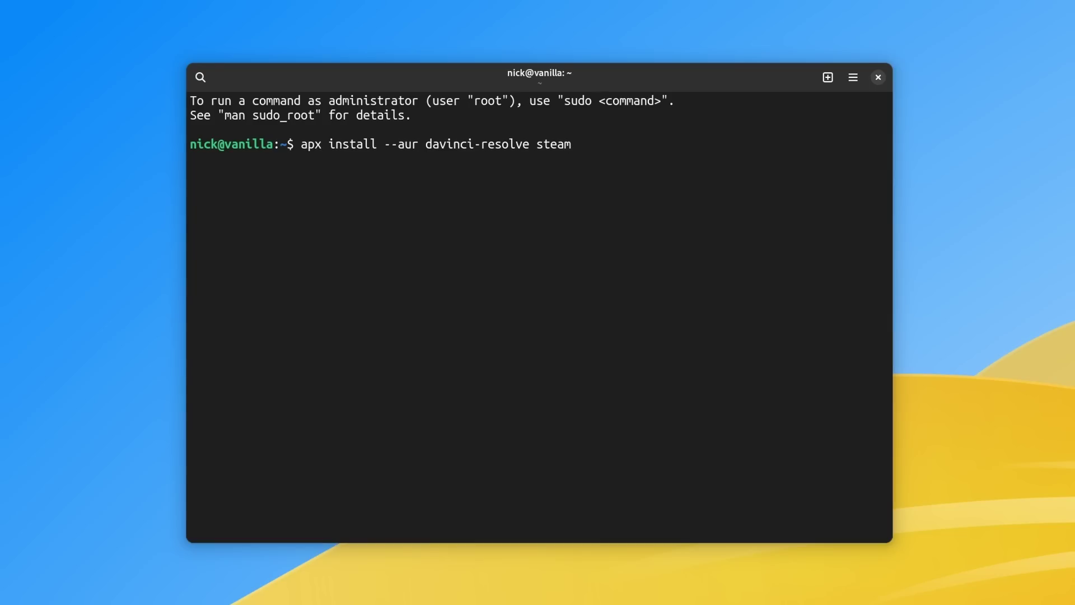
{"action": "key", "text": "Return"}
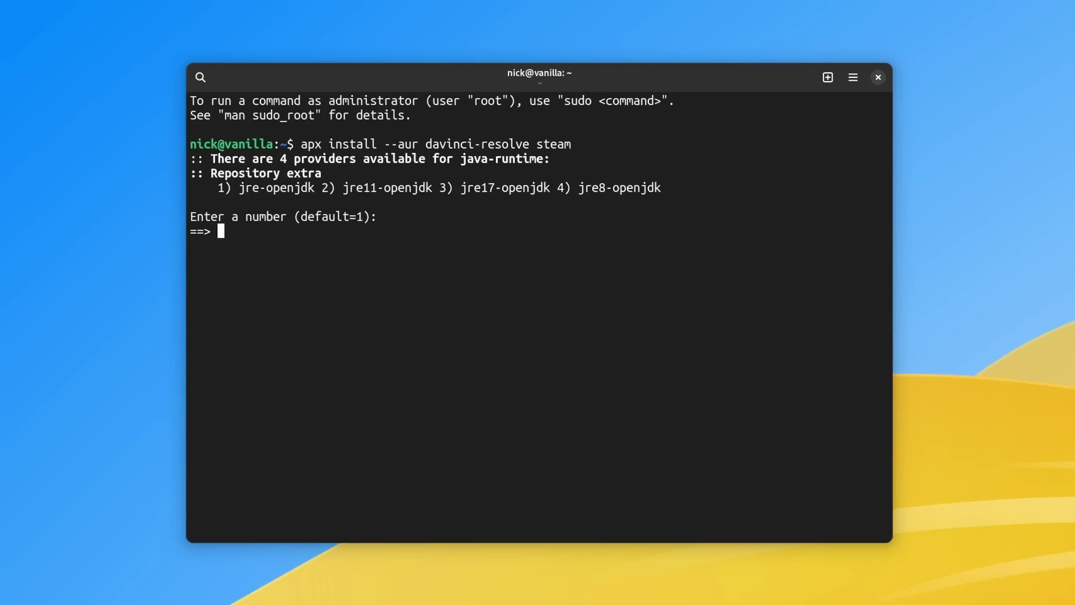
Answer the install prompts with 1 for the Java runtime, 3 for the OpenCL driver, I for cleanBuild and N for diffs
{"action": "type", "text": "1"}
{"action": "key", "text": "Return"}
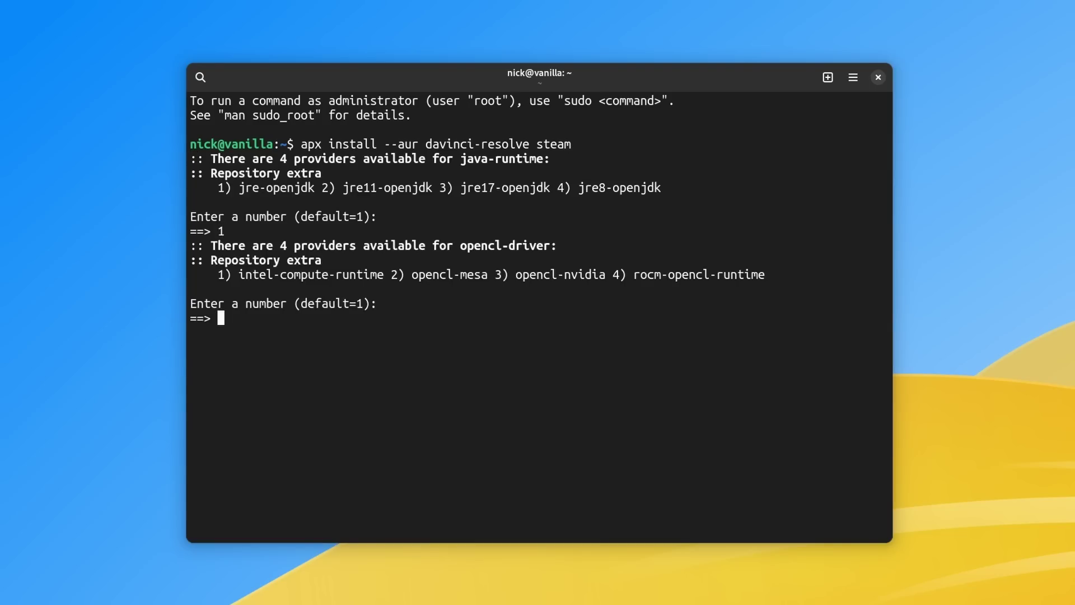
{"action": "type", "text": "3"}
{"action": "key", "text": "Return"}
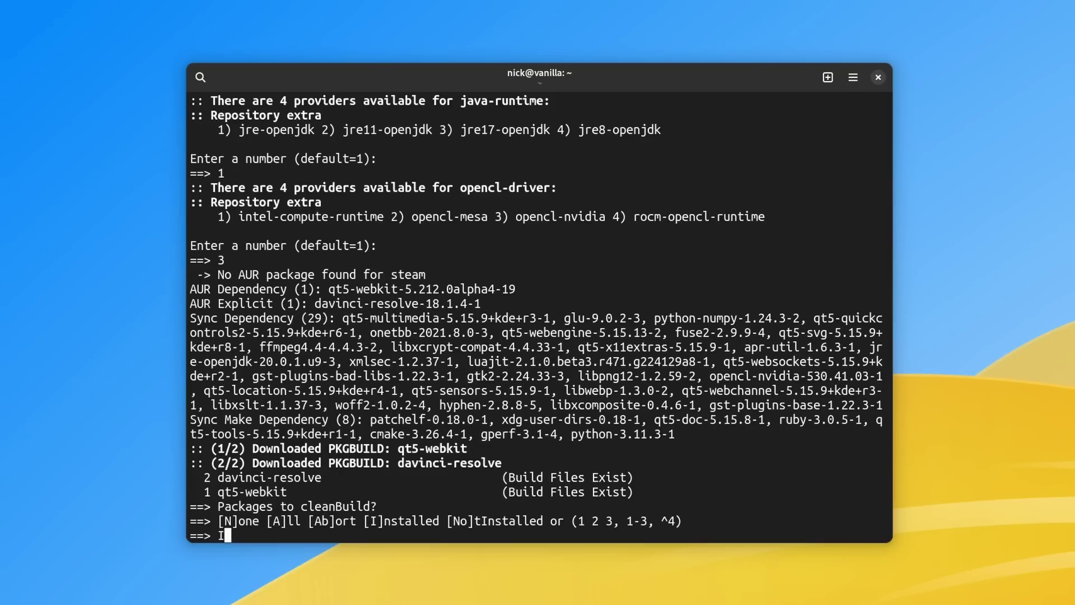
{"action": "type", "text": "I"}
{"action": "key", "text": "Return"}
{"action": "type", "text": "N"}
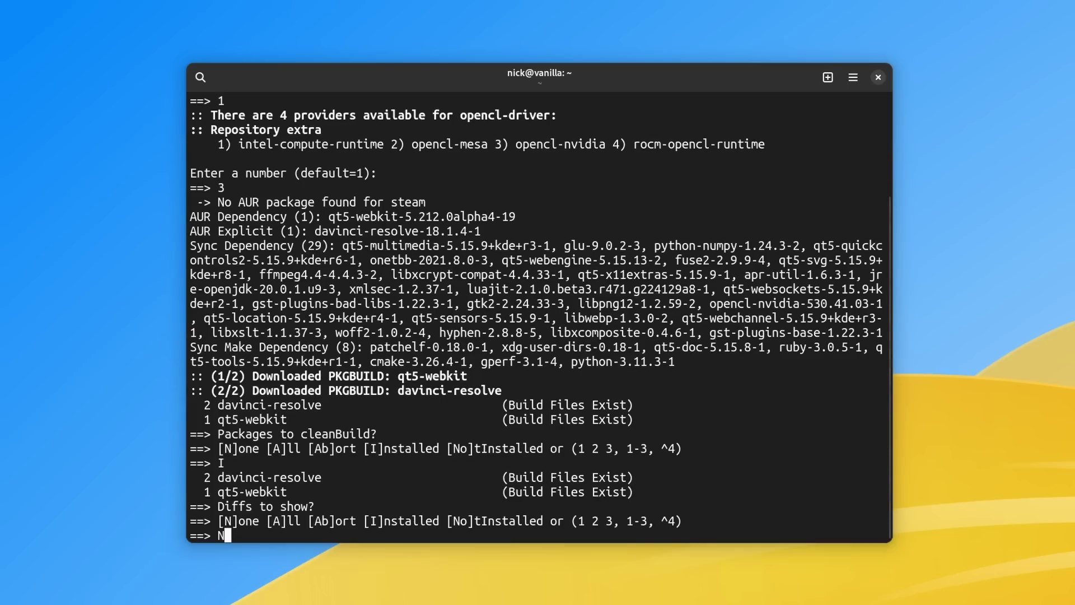
{"action": "key", "text": "Return"}
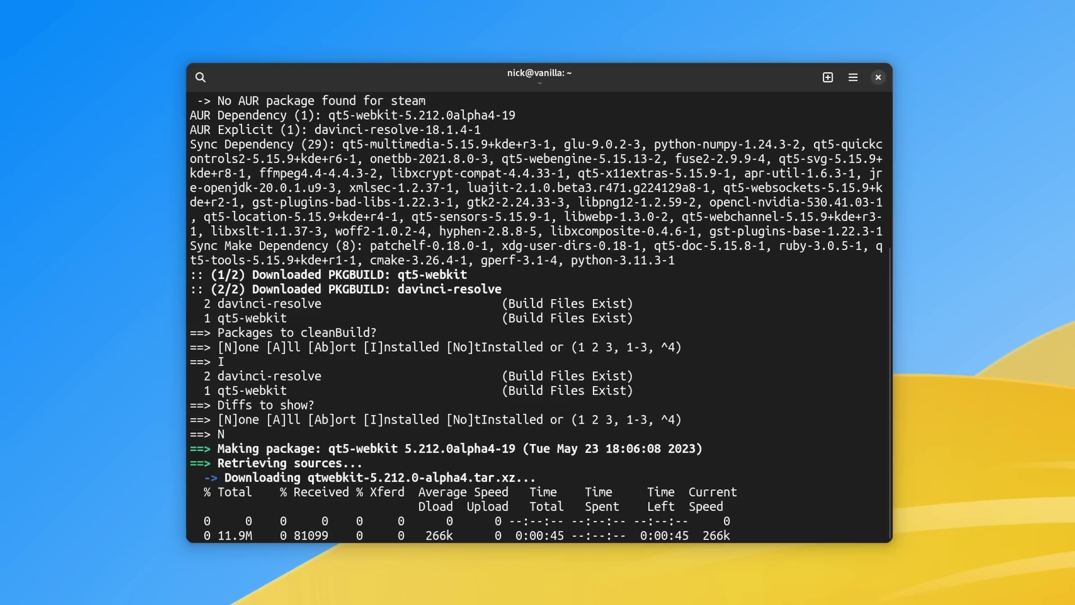
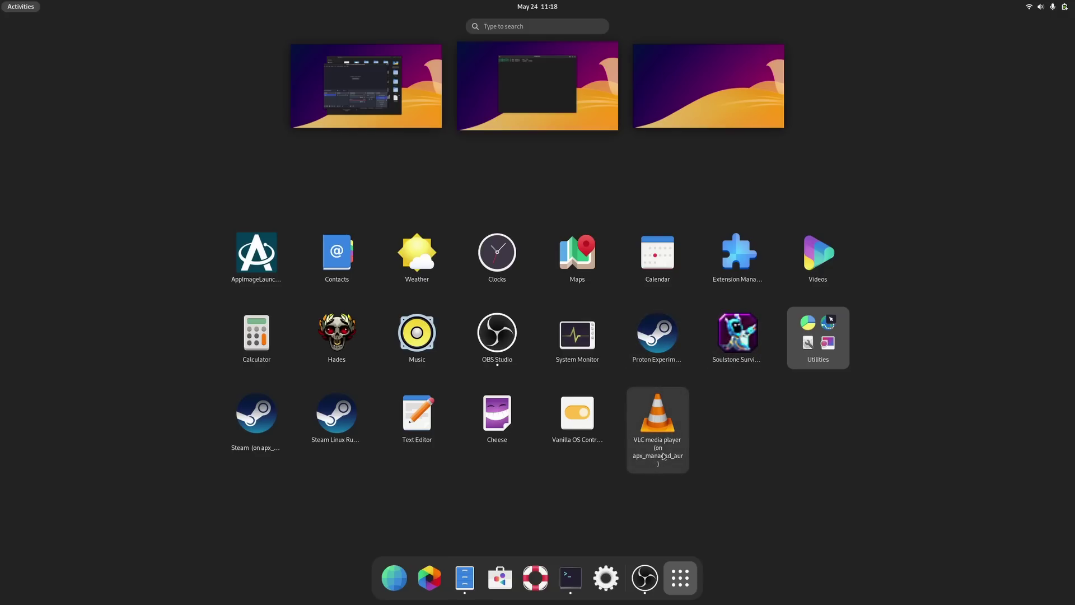
Close the terminal used for the apx export commands and run apx remove vlc in a terminal
{"action": "left_click", "coordinate": [530, 107]}
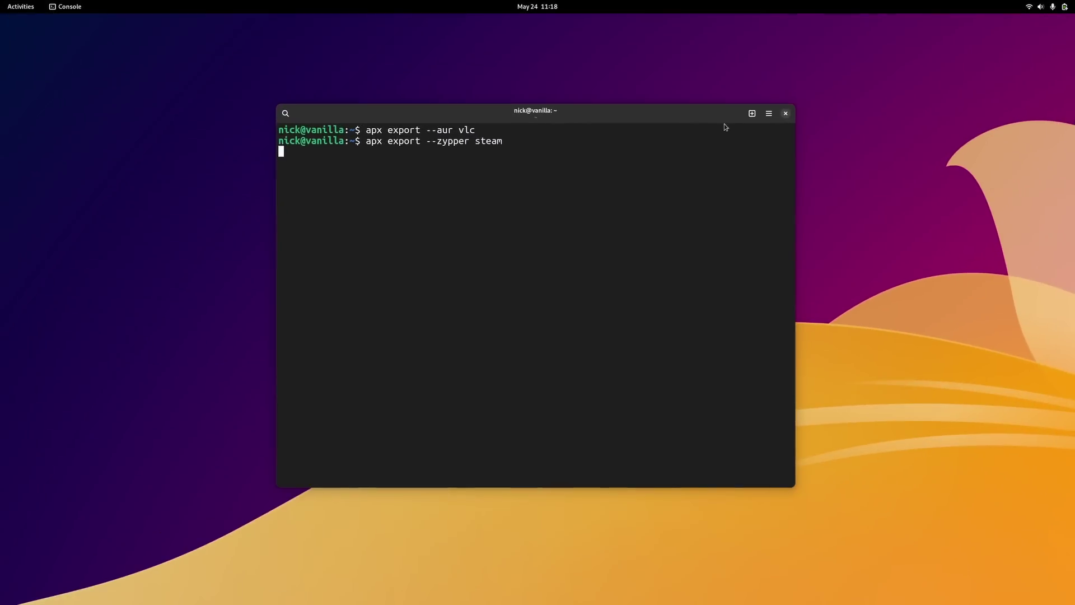
{"action": "left_click", "coordinate": [786, 113]}
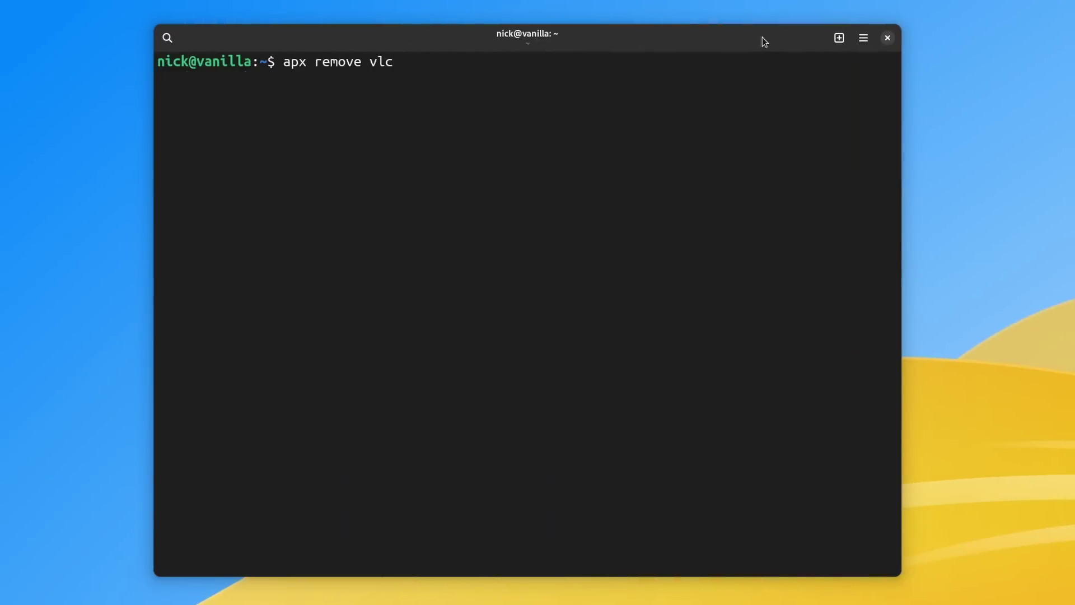
{"action": "key", "text": "Return"}
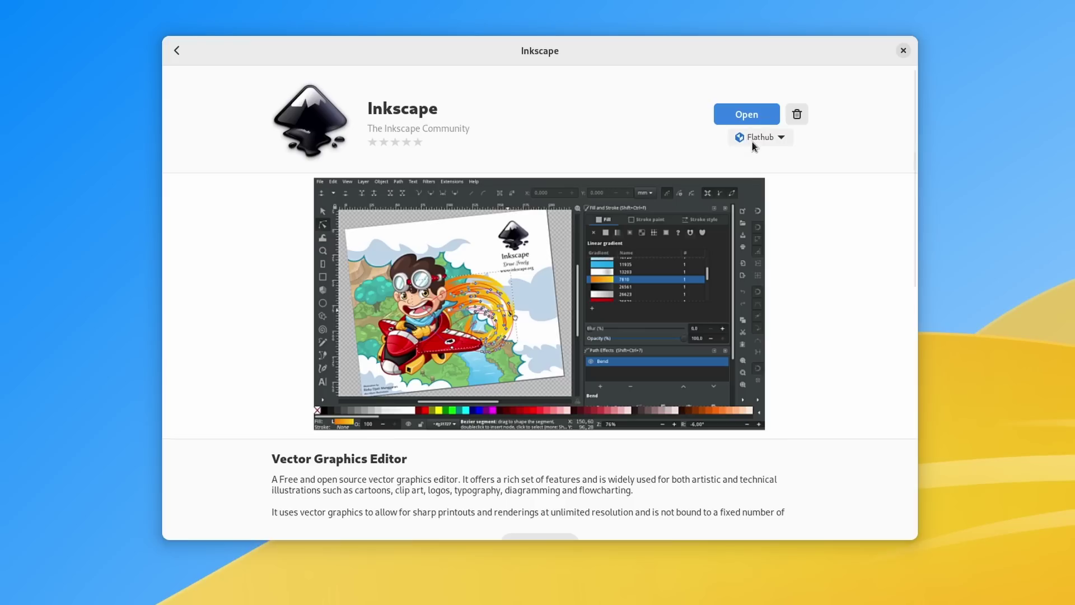
Check the Flathub source of Inkscape on its software page and uninstall Inkscape
{"action": "left_click", "coordinate": [756, 139]}
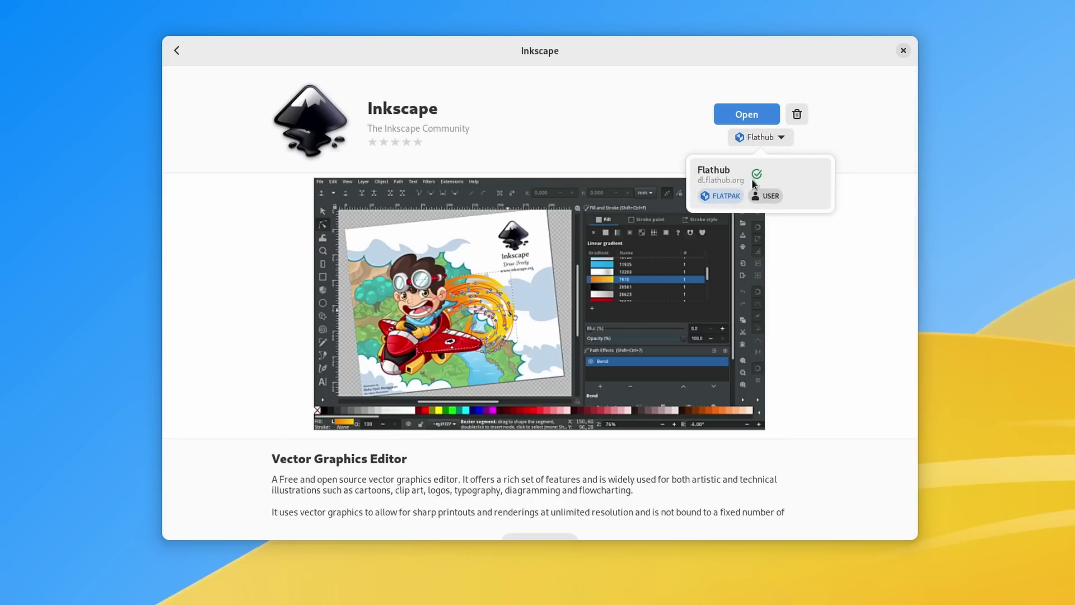
{"action": "left_click", "coordinate": [734, 174]}
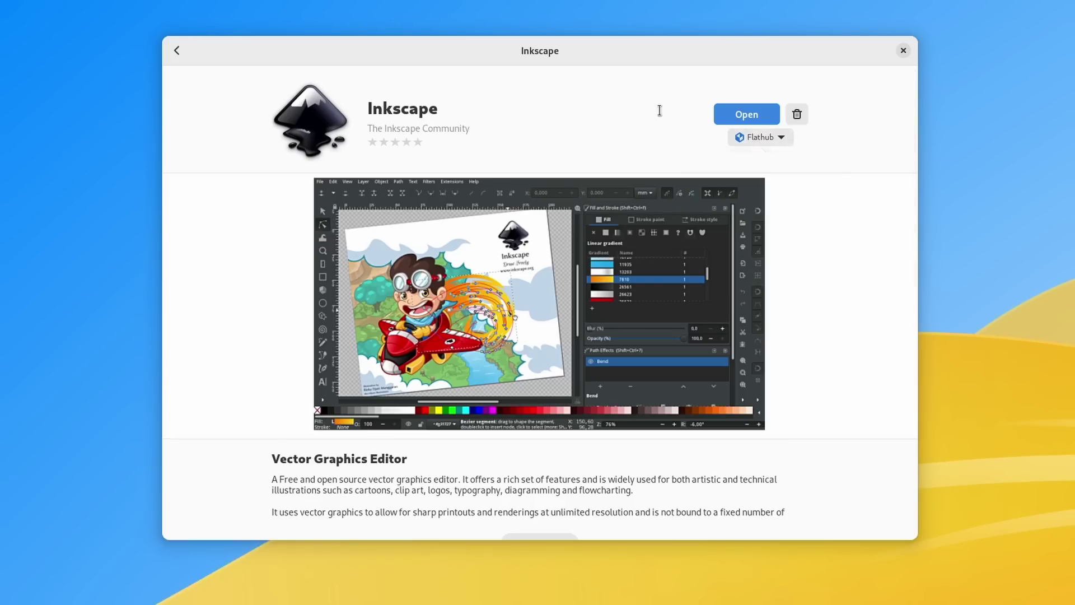
{"action": "left_click", "coordinate": [798, 114]}
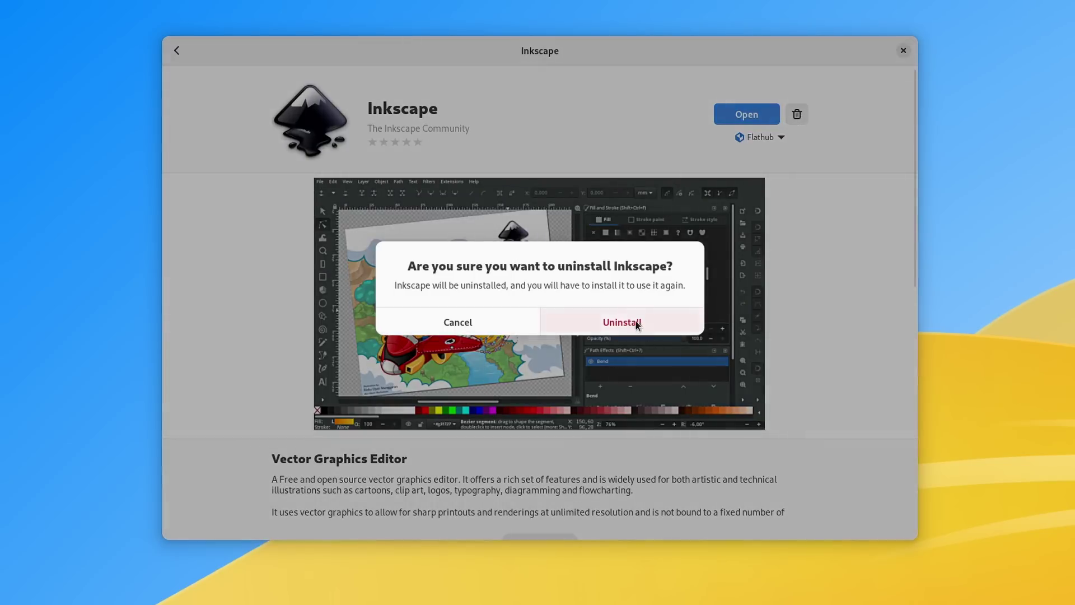
{"action": "left_click", "coordinate": [636, 321]}
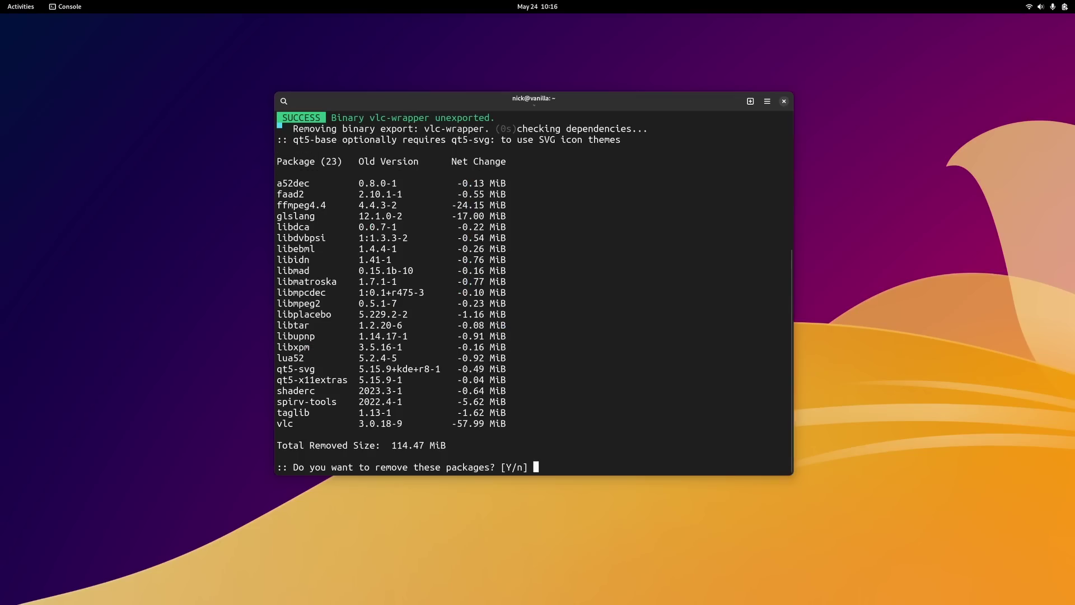
Review the terminal output for the VLC removal, including the unexported entries and the packages listed for removal
{"action": "scroll", "coordinate": [661, 194], "scroll_direction": "up", "scroll_amount": 3}
{"action": "scroll", "coordinate": [661, 193], "scroll_direction": "down", "scroll_amount": 2}
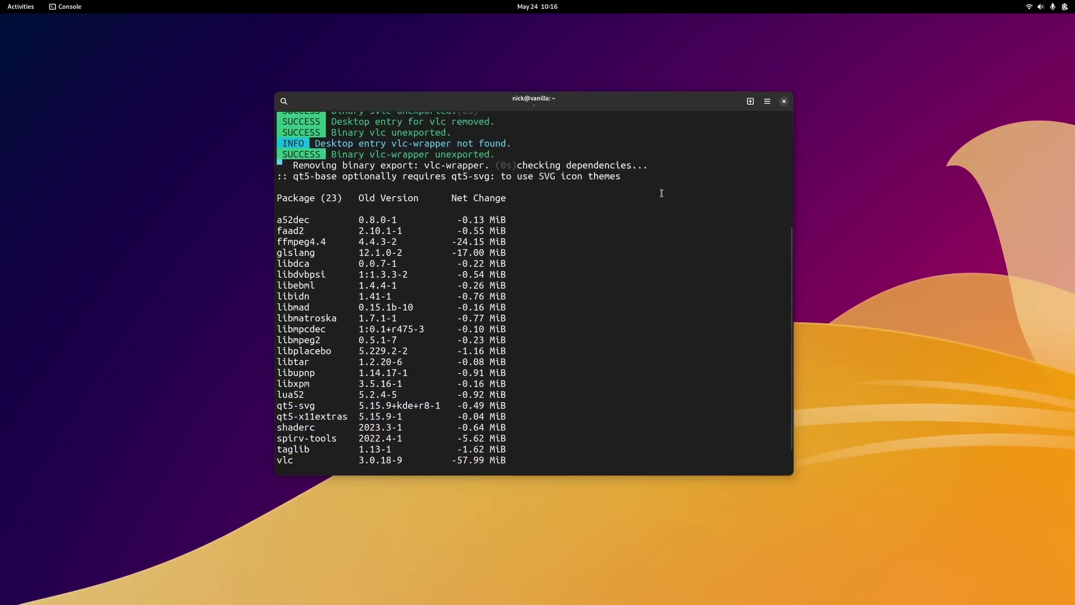
{"action": "scroll", "coordinate": [661, 193], "scroll_direction": "up", "scroll_amount": 1}
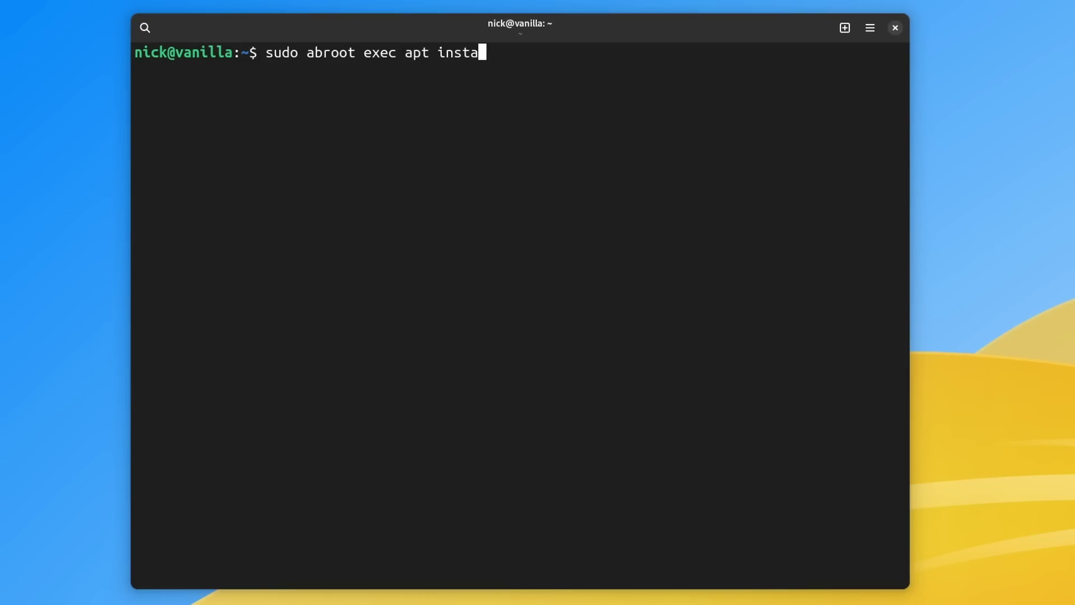
Run sudo abroot exec apt install vlc and authorize it with the account password
{"action": "type", "text": "c"}
{"action": "key", "text": "Return"}
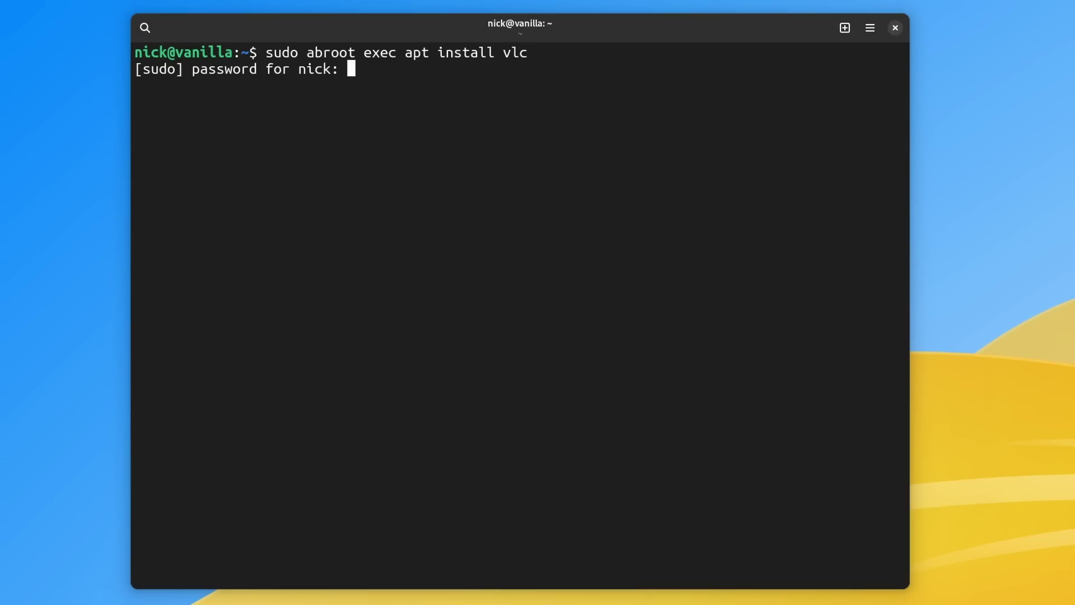
{"action": "key", "text": "Return"}
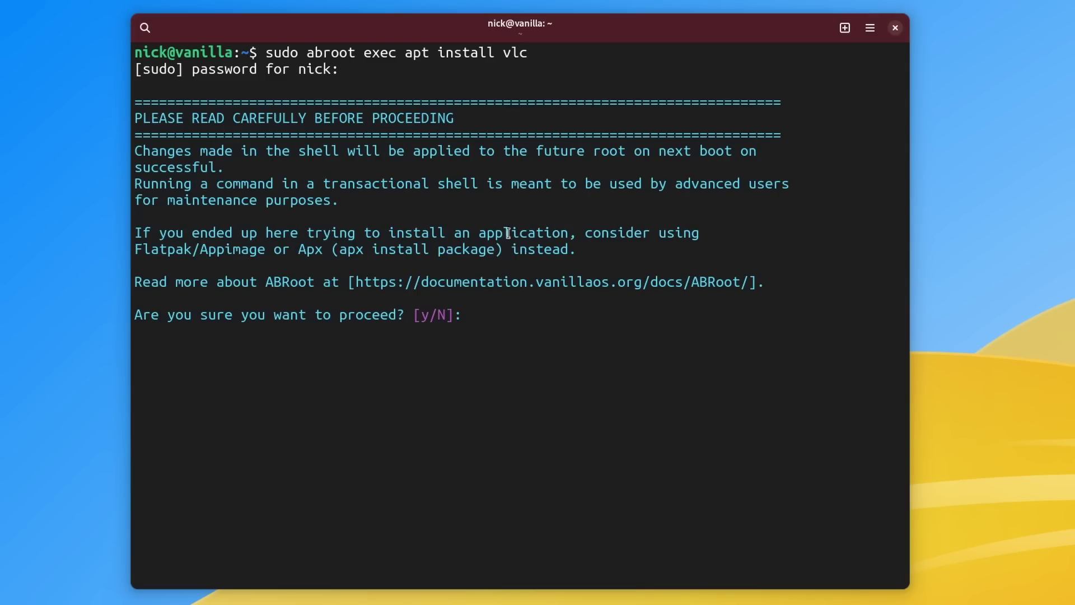
Read the ABRoot notice about changes to the future root and agree to proceed with the transaction
{"action": "triple_click", "coordinate": [419, 153]}
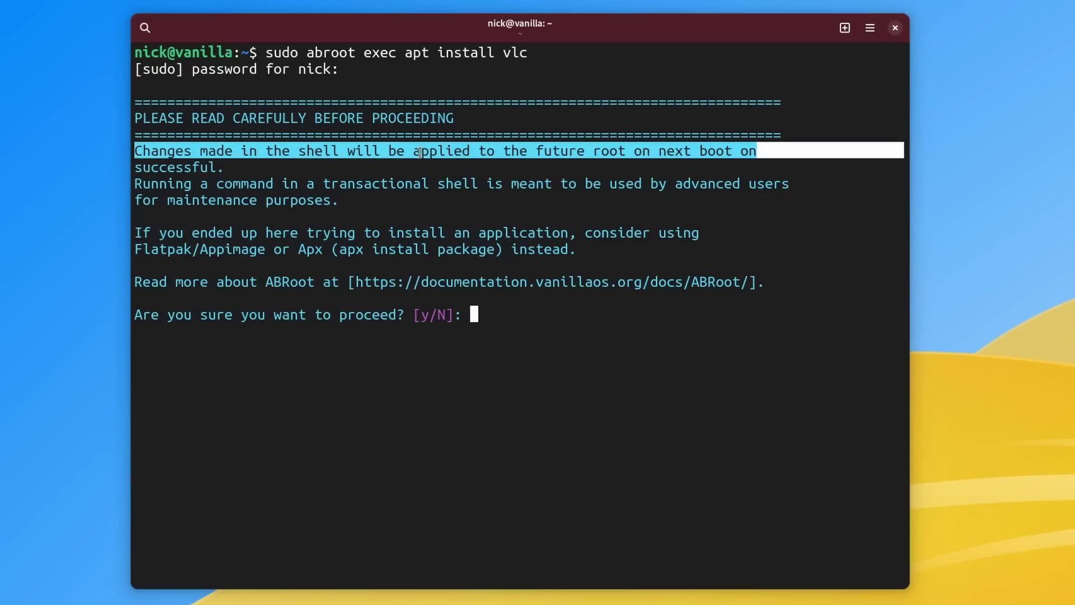
{"action": "triple_click", "coordinate": [431, 186]}
{"action": "left_click", "coordinate": [430, 186]}
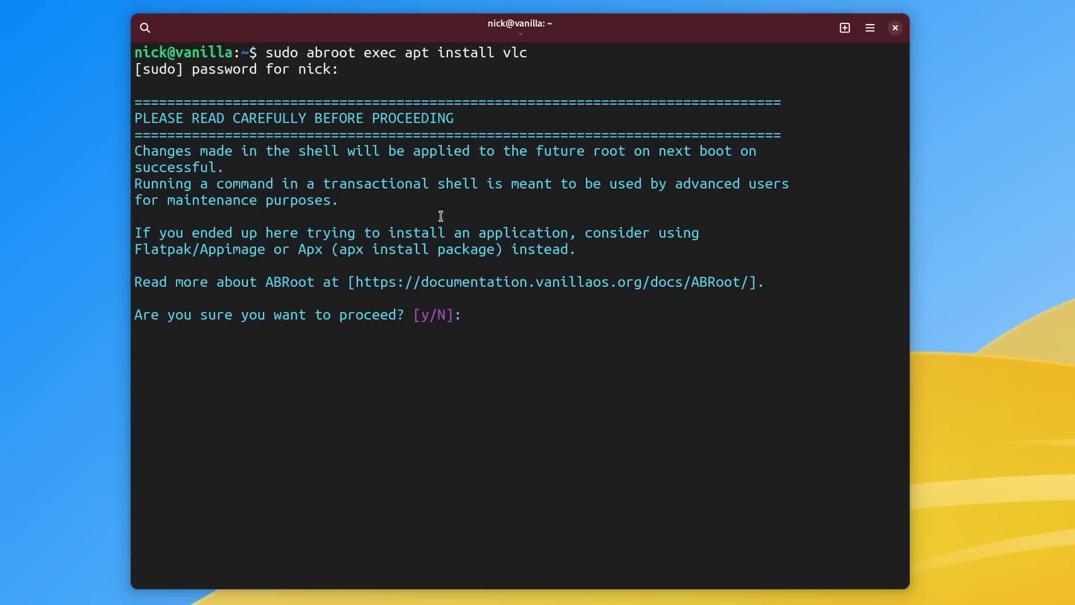
{"action": "type", "text": "y"}
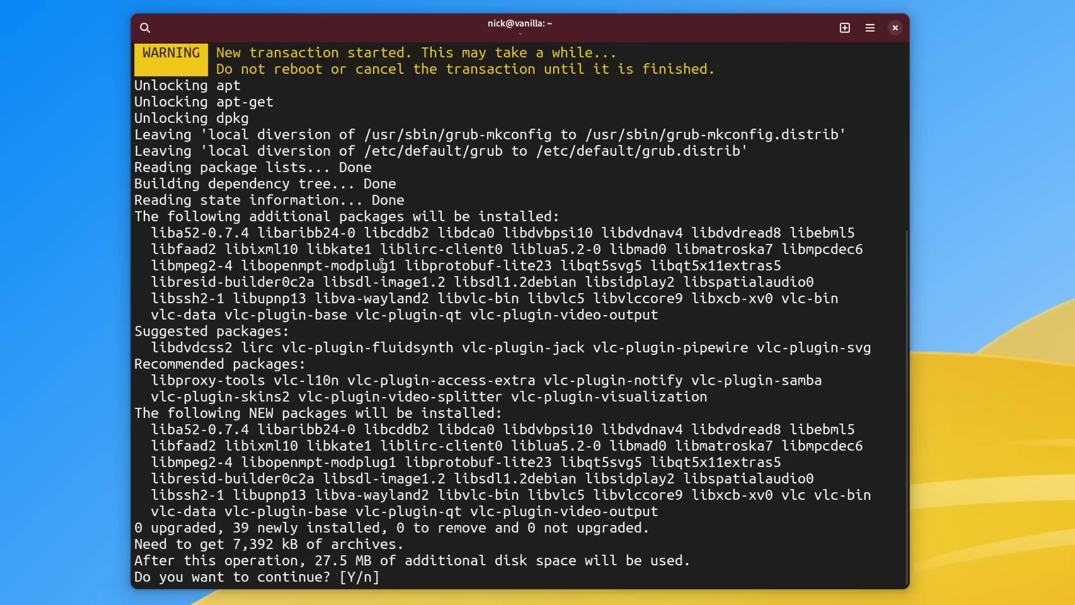
Examine the packages the VLC installation would add and decline to continue with n
{"action": "left_click_drag", "start_coordinate": [446, 219], "coordinate": [491, 477]}
{"action": "left_click", "coordinate": [491, 472]}
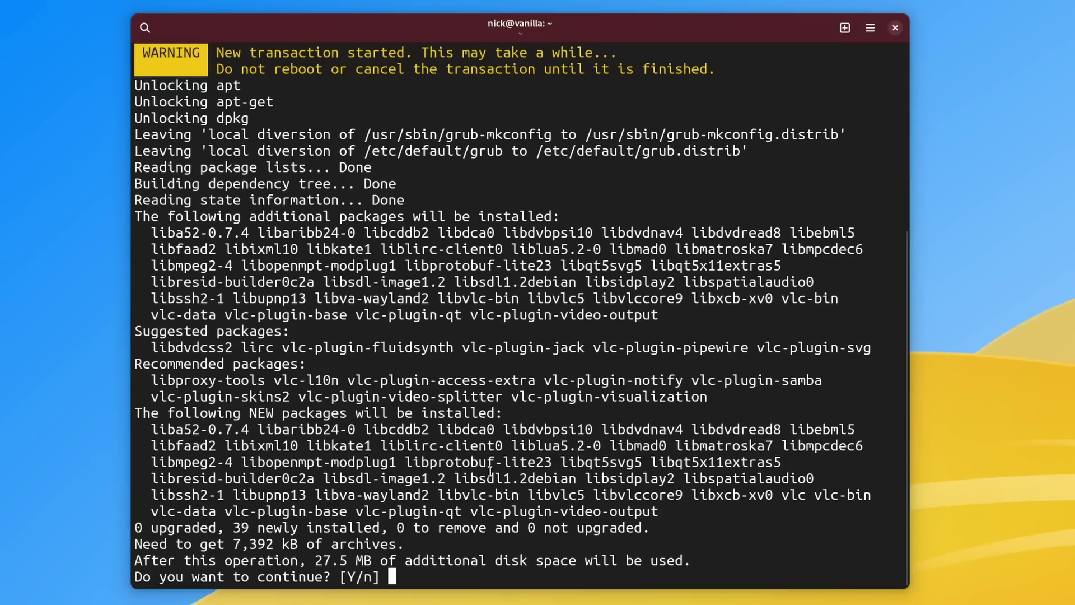
{"action": "triple_click", "coordinate": [504, 419]}
{"action": "left_click_drag", "start_coordinate": [504, 419], "coordinate": [516, 574]}
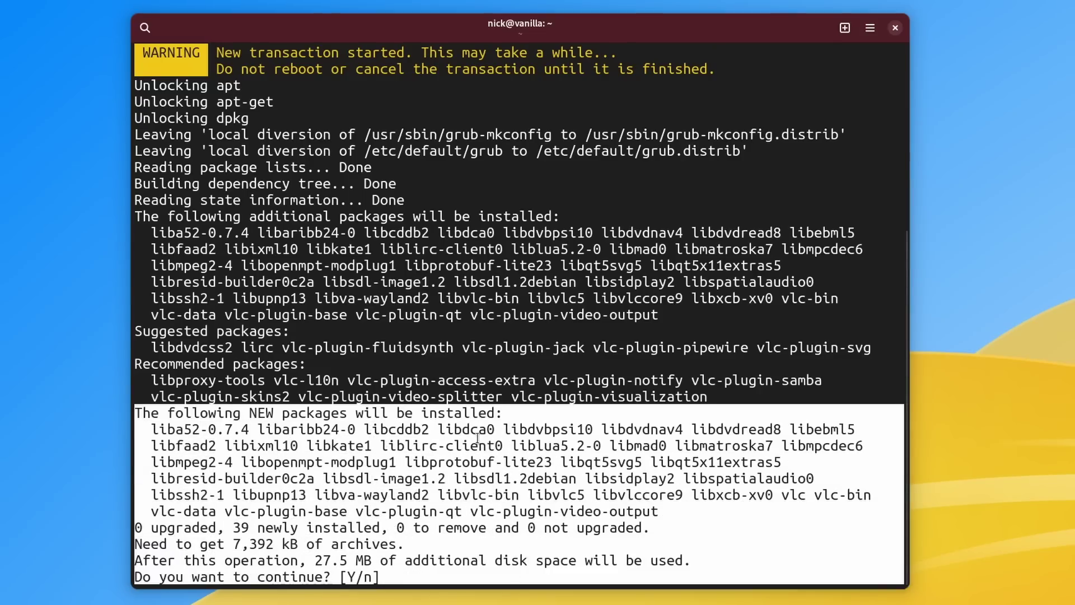
{"action": "left_click", "coordinate": [466, 476]}
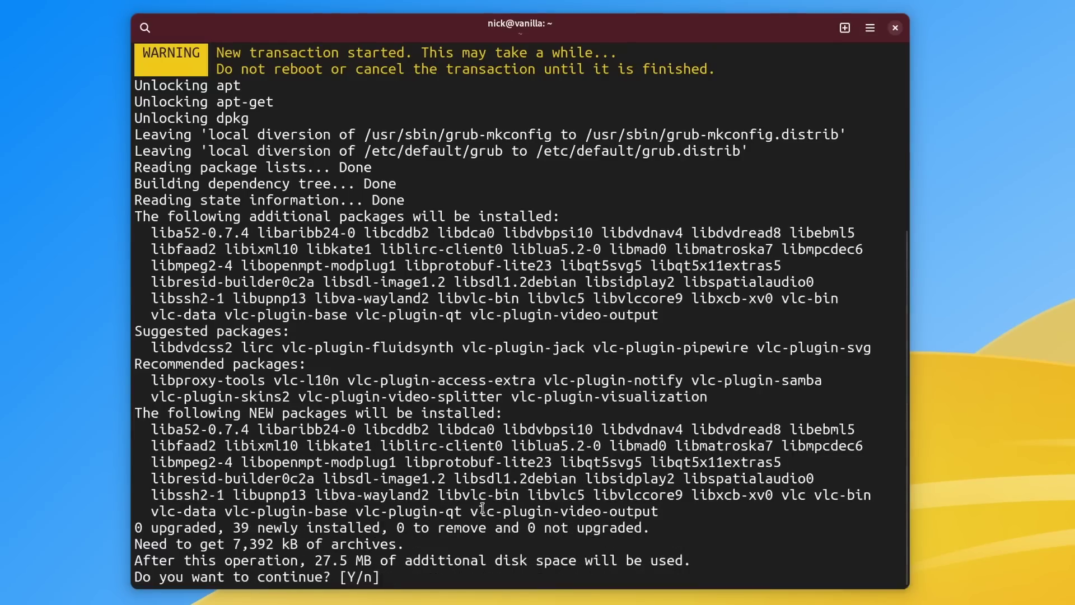
{"action": "key", "text": "Return"}
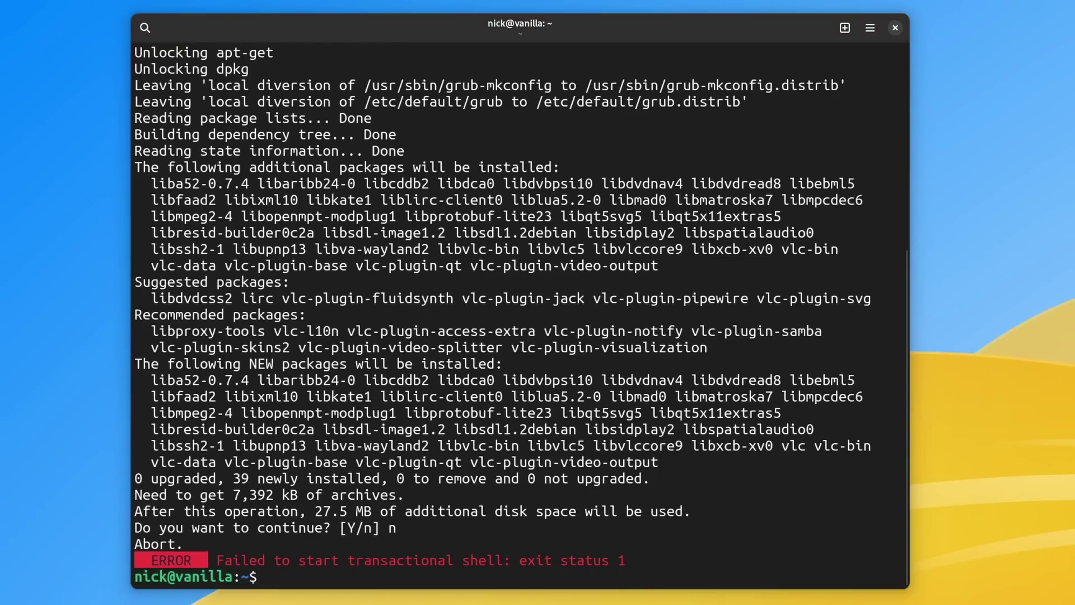